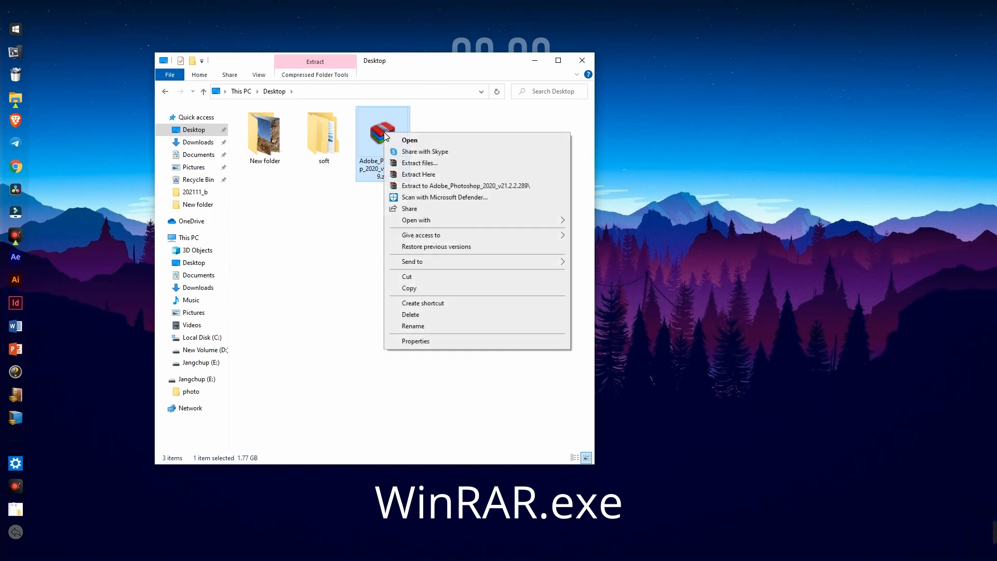
Open the Adobe_Photoshop_2020_v21.2.2.289.zip archive in WinRAR and enter its Adobe_Photoshop_2020_v21.2.2.289x64_Multilingual folder.
{"action": "left_click", "coordinate": [401, 140]}
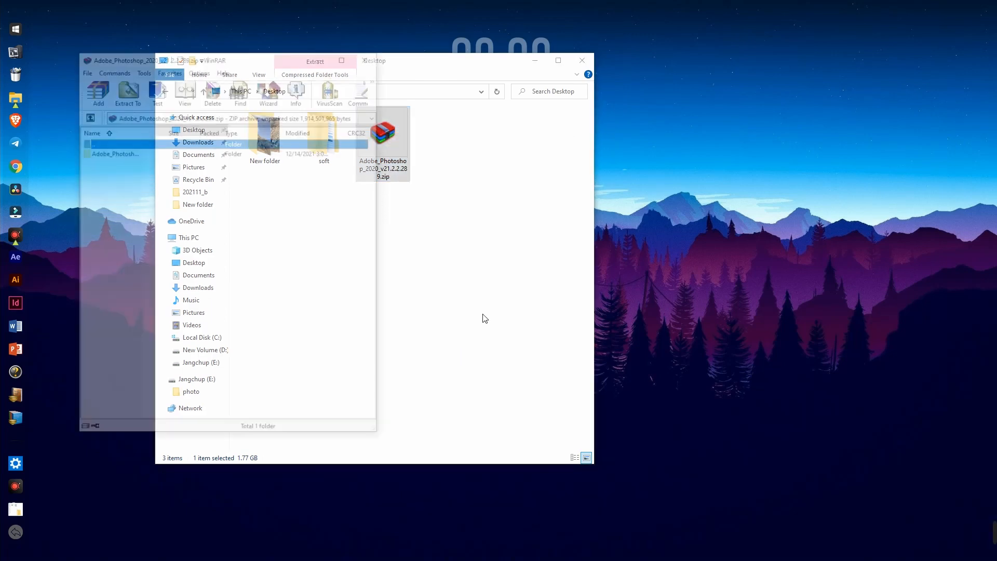
{"action": "left_click_drag", "start_coordinate": [216, 55], "coordinate": [775, 56]}
{"action": "left_click", "coordinate": [671, 153]}
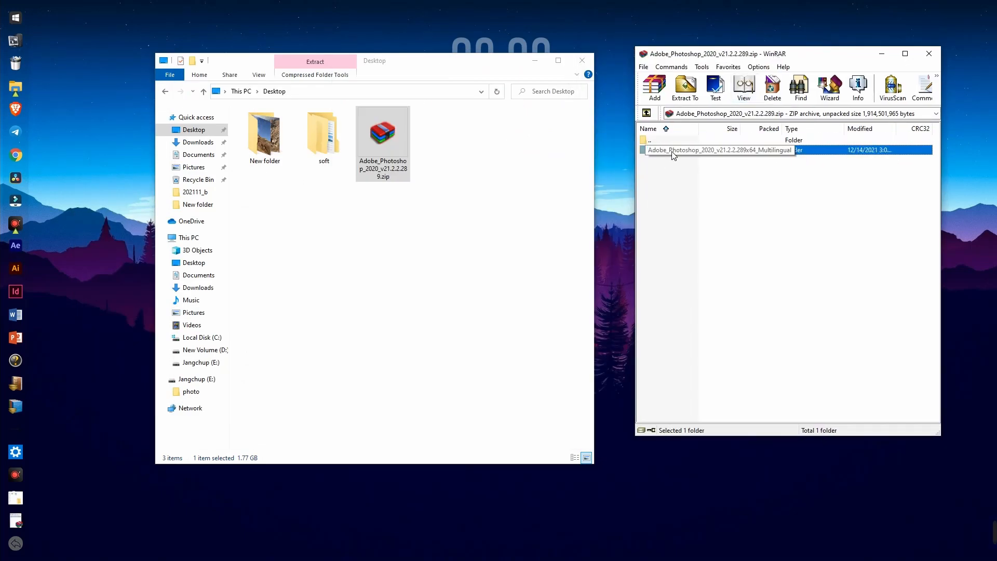
{"action": "double_click", "coordinate": [673, 152]}
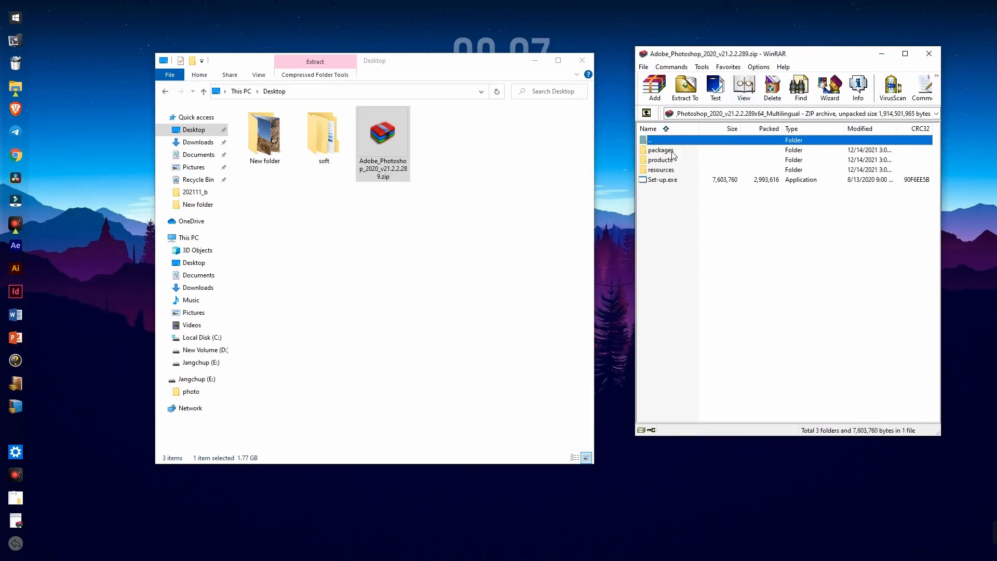
Launch Set-up.exe from the opened archive folder.
{"action": "left_click", "coordinate": [660, 180]}
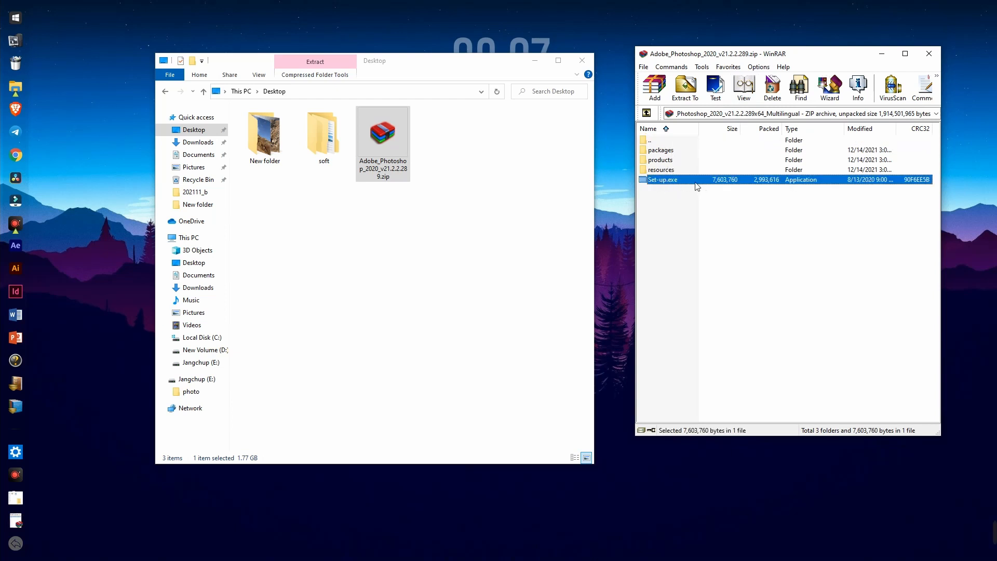
{"action": "double_click", "coordinate": [665, 185]}
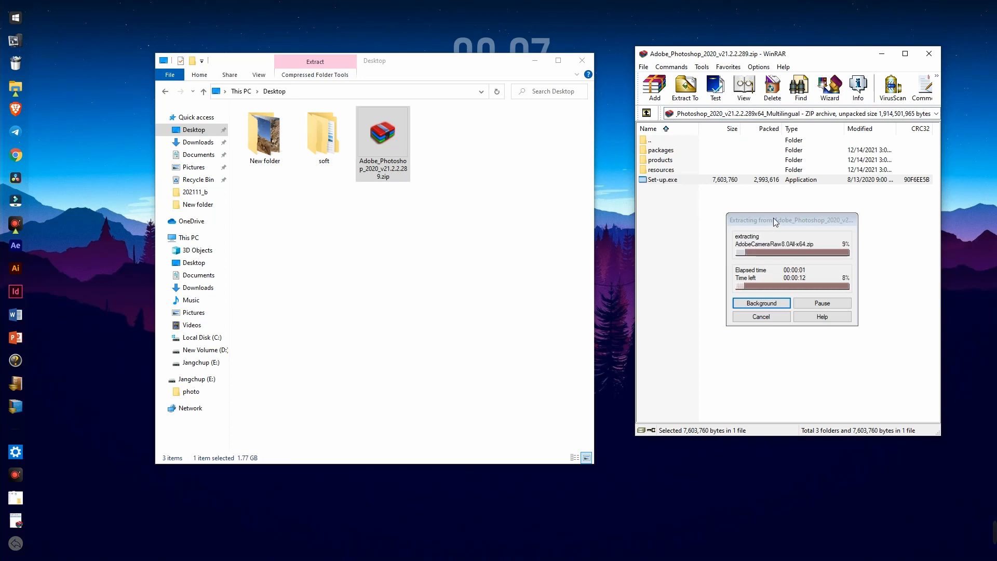
{"action": "left_click_drag", "start_coordinate": [774, 217], "coordinate": [779, 261]}
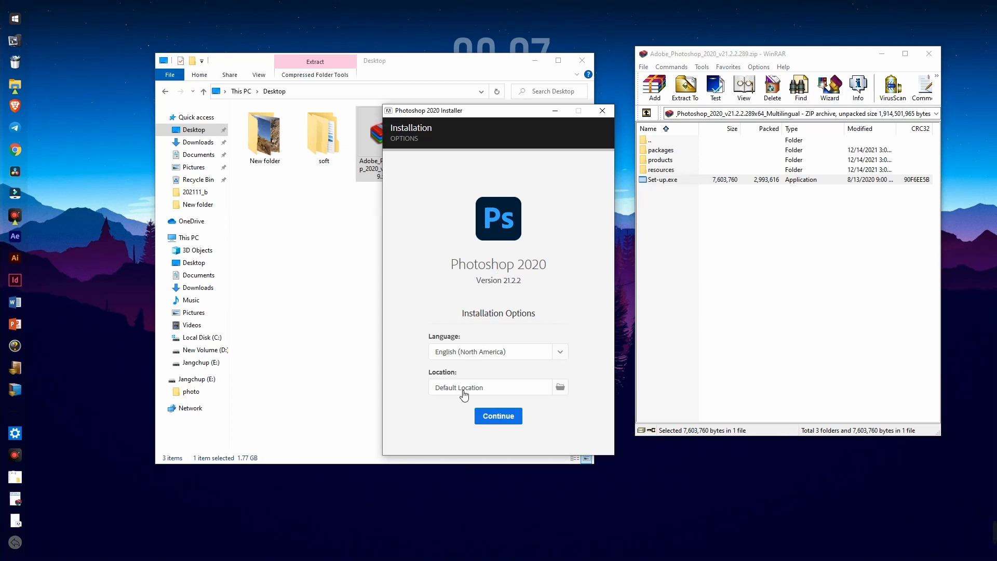
Turn off the computer's Wi-Fi before continuing the Photoshop 2020 installation.
{"action": "left_click", "coordinate": [20, 541]}
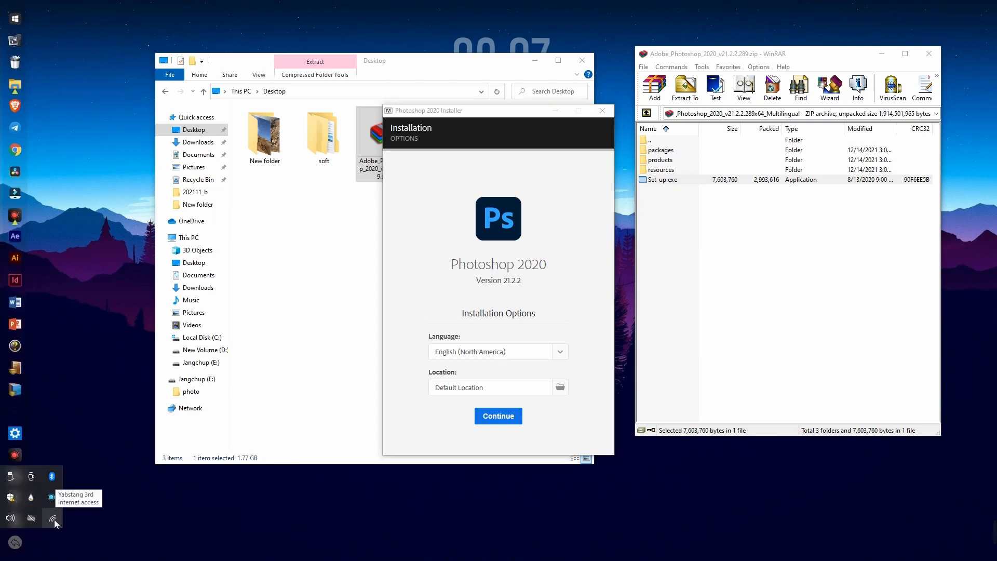
{"action": "left_click", "coordinate": [53, 519]}
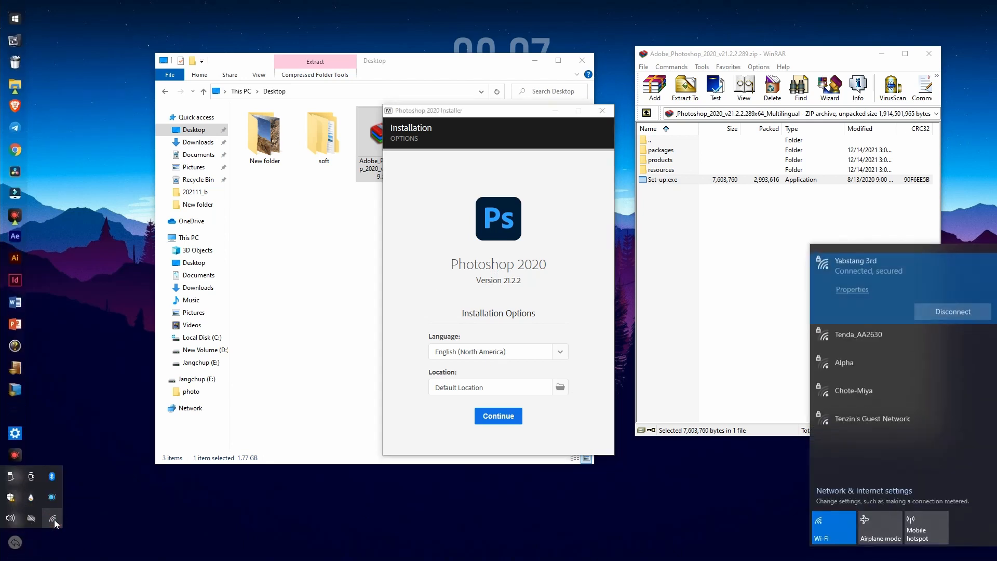
{"action": "left_click", "coordinate": [836, 527]}
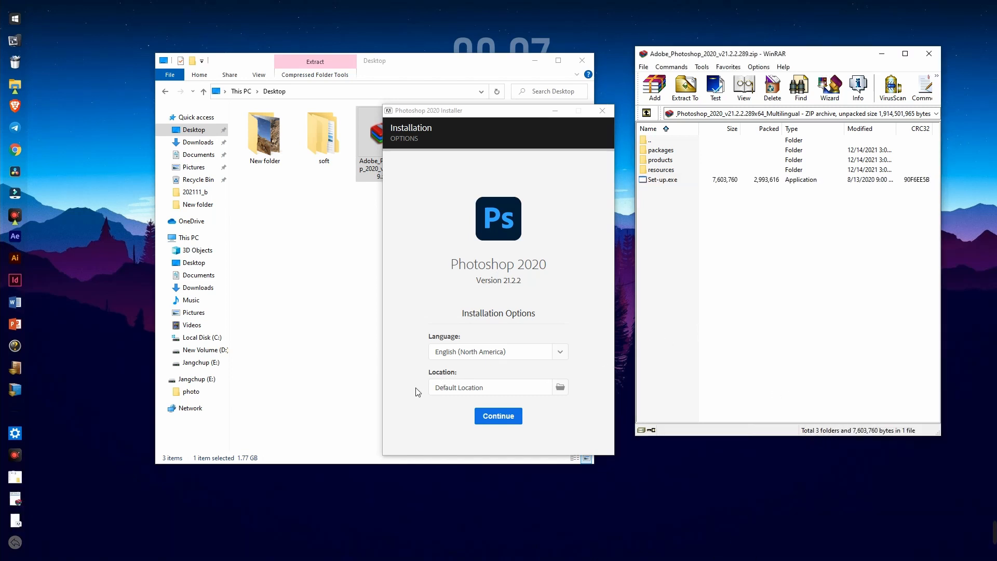
Install Photoshop 2020 in English (North America) at the default location and close the finished installer.
{"action": "left_click", "coordinate": [511, 417]}
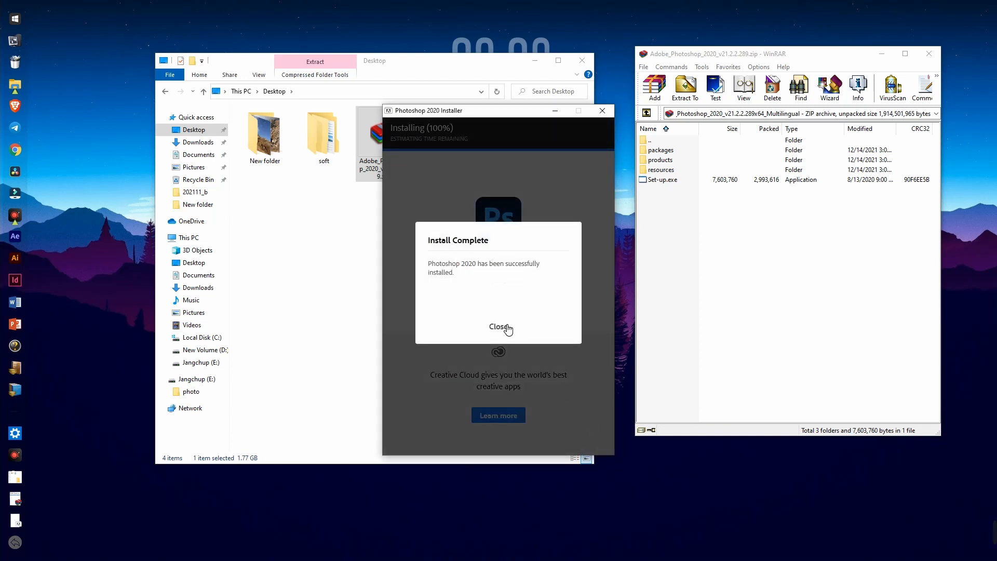
{"action": "left_click", "coordinate": [498, 326]}
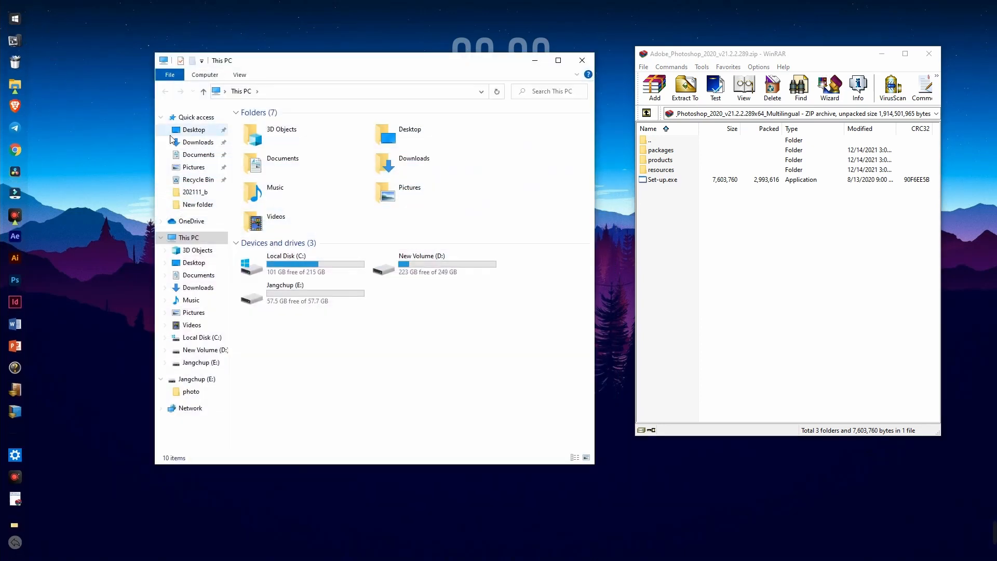
Delete the Adobe Photoshop 2020 shortcut from the Desktop folder.
{"action": "left_click", "coordinate": [197, 130]}
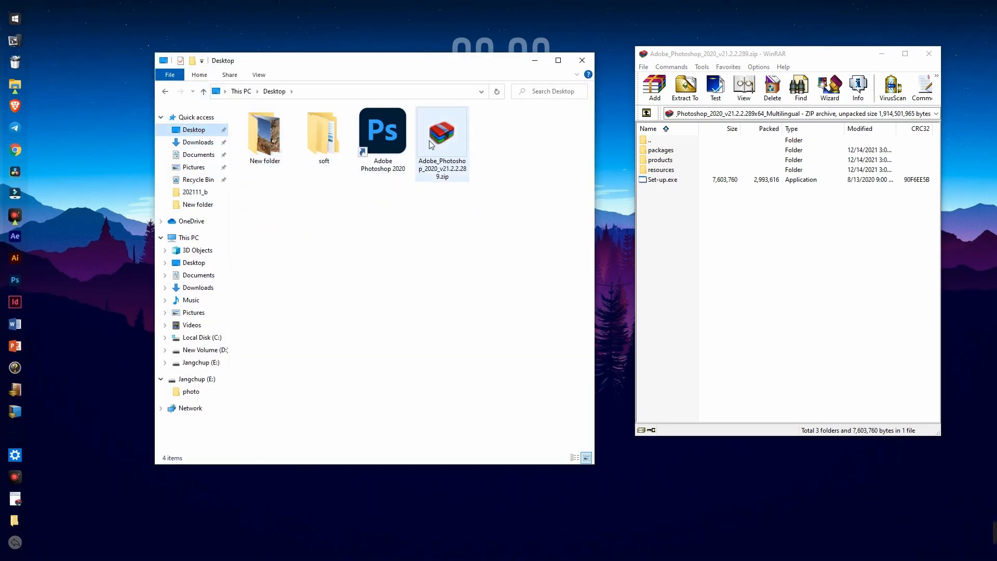
{"action": "left_click", "coordinate": [397, 139]}
{"action": "right_click", "coordinate": [398, 139]}
{"action": "left_click", "coordinate": [418, 352]}
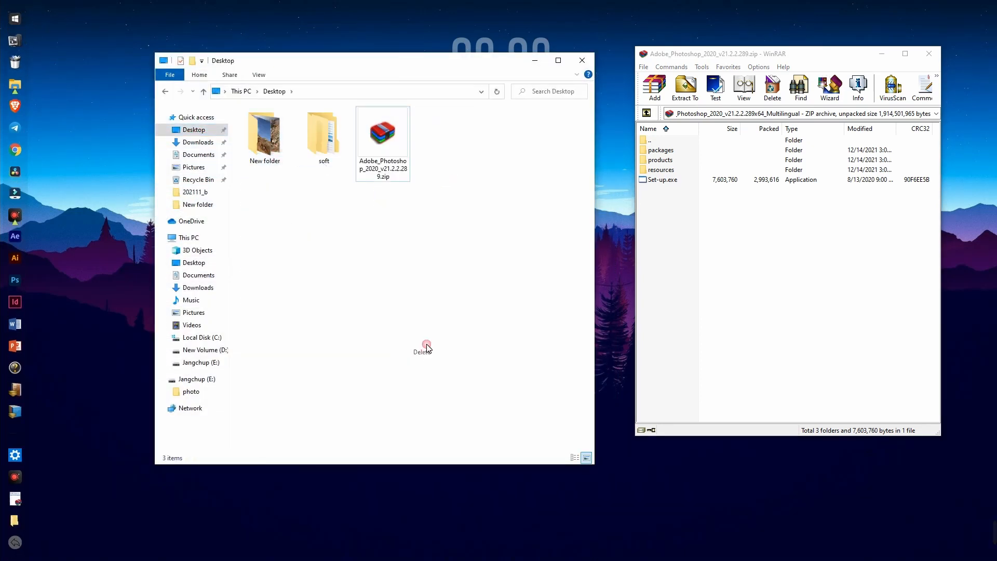
Close the File Explorer and WinRAR windows and refresh the desktop.
{"action": "left_click", "coordinate": [576, 75]}
{"action": "left_click", "coordinate": [582, 61]}
{"action": "right_click", "coordinate": [380, 159]}
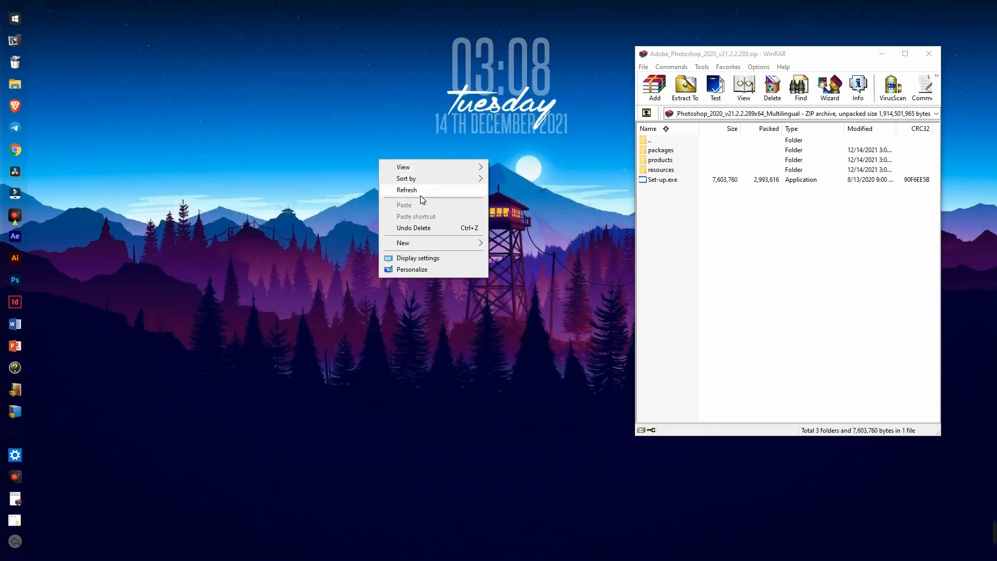
{"action": "left_click", "coordinate": [419, 193]}
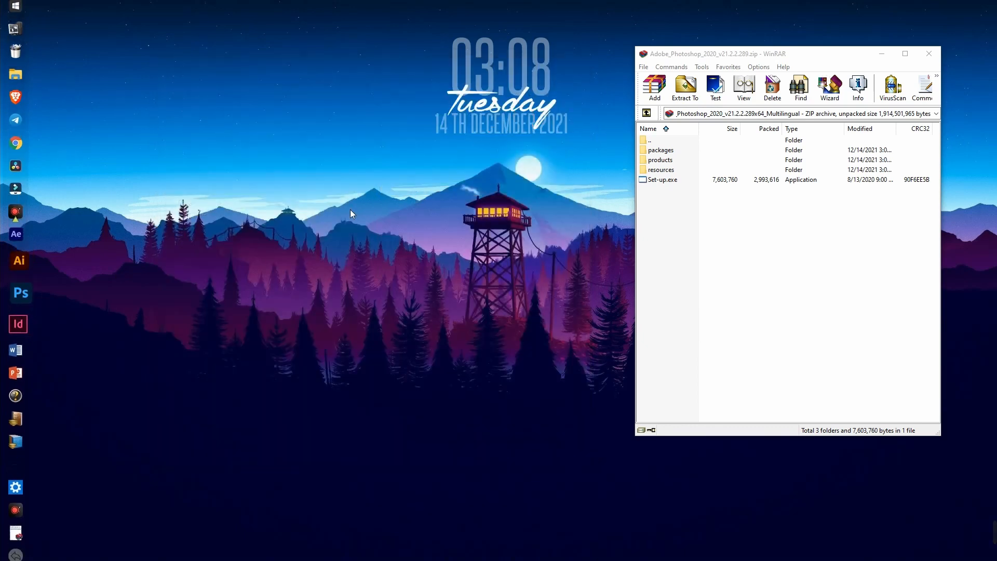
{"action": "left_click", "coordinate": [928, 54]}
{"action": "right_click", "coordinate": [277, 242]}
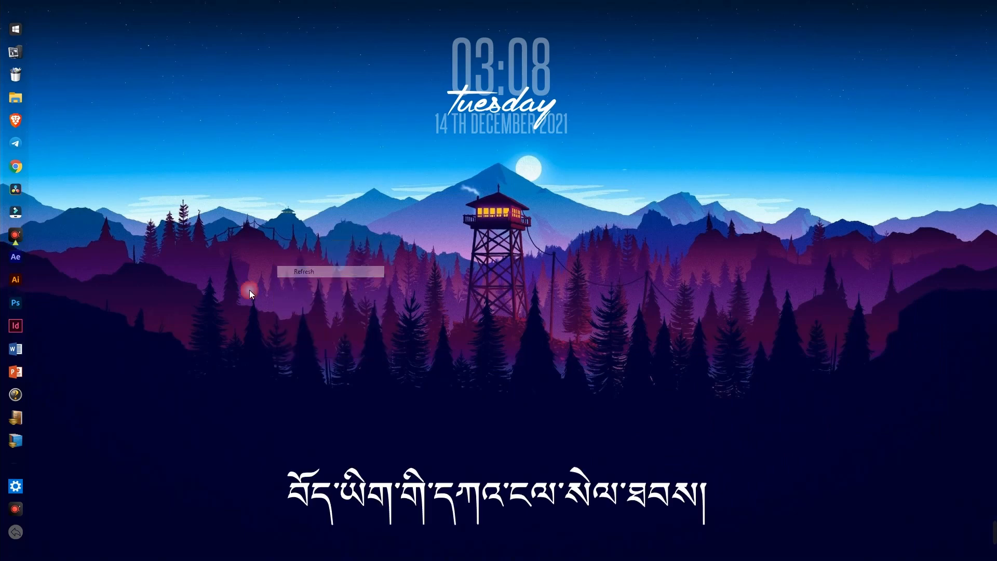
{"action": "left_click", "coordinate": [320, 274]}
Launch Photoshop 2020 and create a new document from the HDTV 1080p film and video preset, 1920 x 1080 px.
{"action": "left_click", "coordinate": [20, 299]}
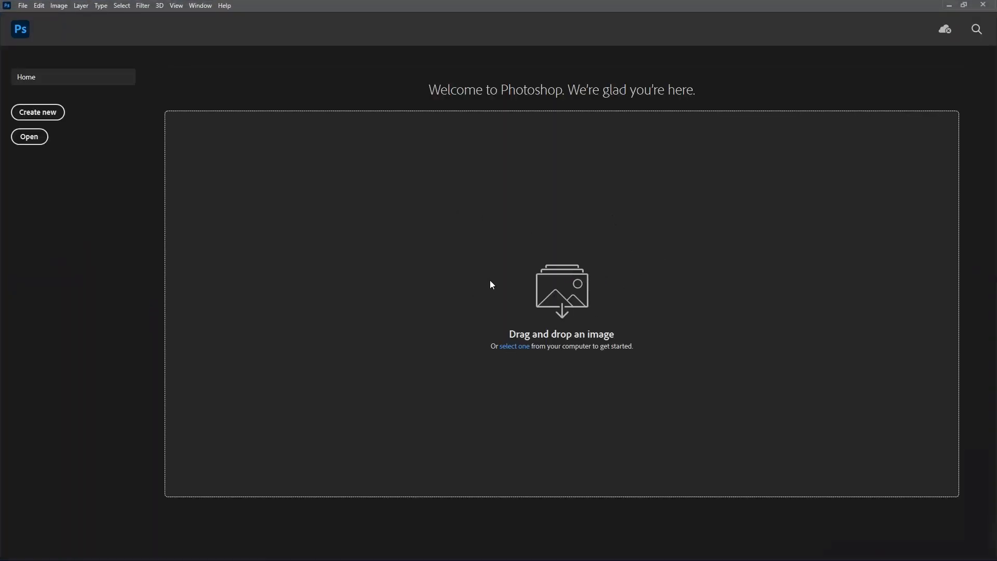
{"action": "left_click", "coordinate": [37, 112]}
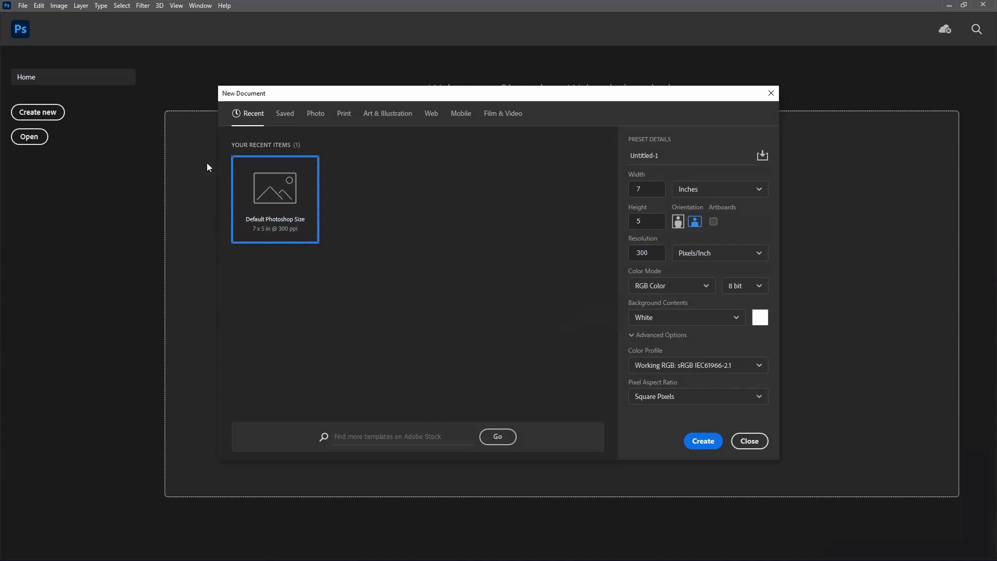
{"action": "left_click", "coordinate": [490, 114]}
{"action": "left_click", "coordinate": [386, 203]}
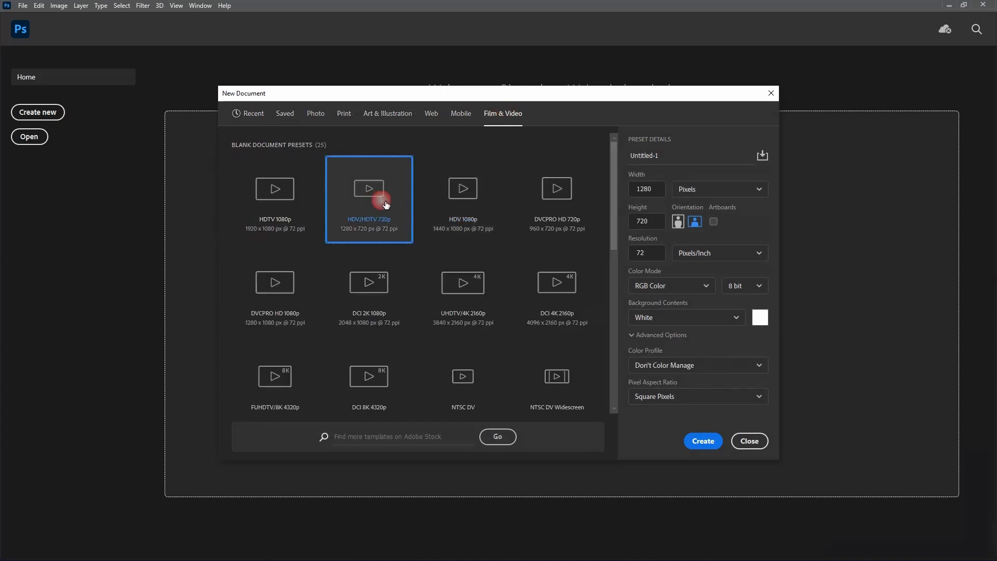
{"action": "left_click", "coordinate": [285, 201]}
{"action": "left_click", "coordinate": [702, 440]}
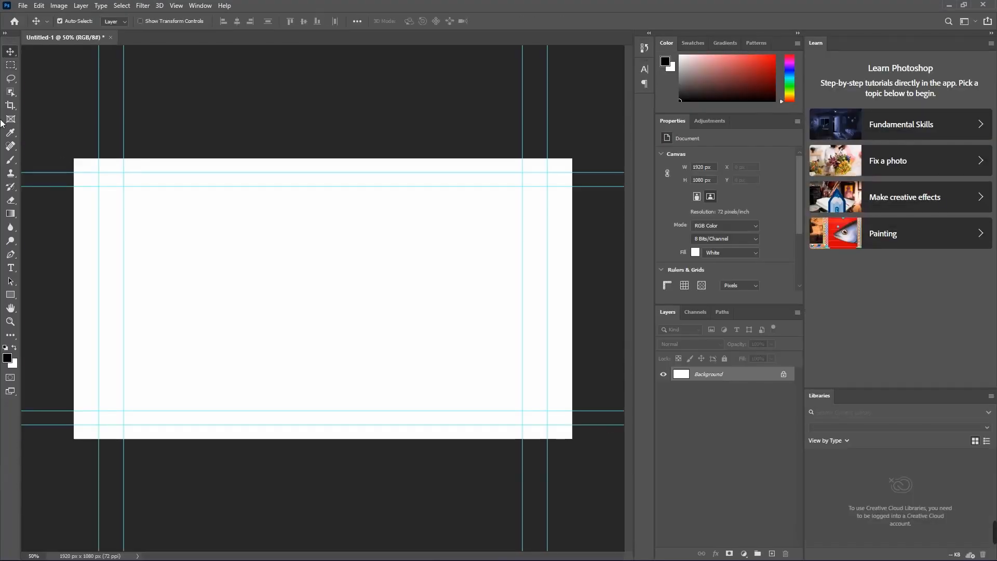
Add a text layer on the canvas reading "བསྒྲིགས།" in the Qomolangma-Title font.
{"action": "left_click", "coordinate": [11, 267]}
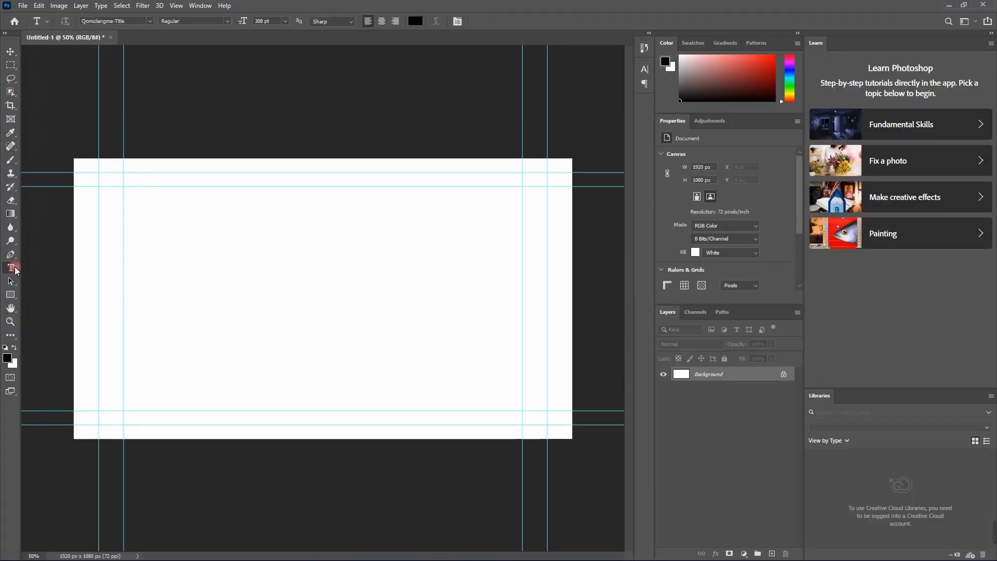
{"action": "left_click", "coordinate": [292, 279]}
{"action": "left_click_drag", "start_coordinate": [378, 378], "coordinate": [220, 383]}
{"action": "type", "text": "བ"}
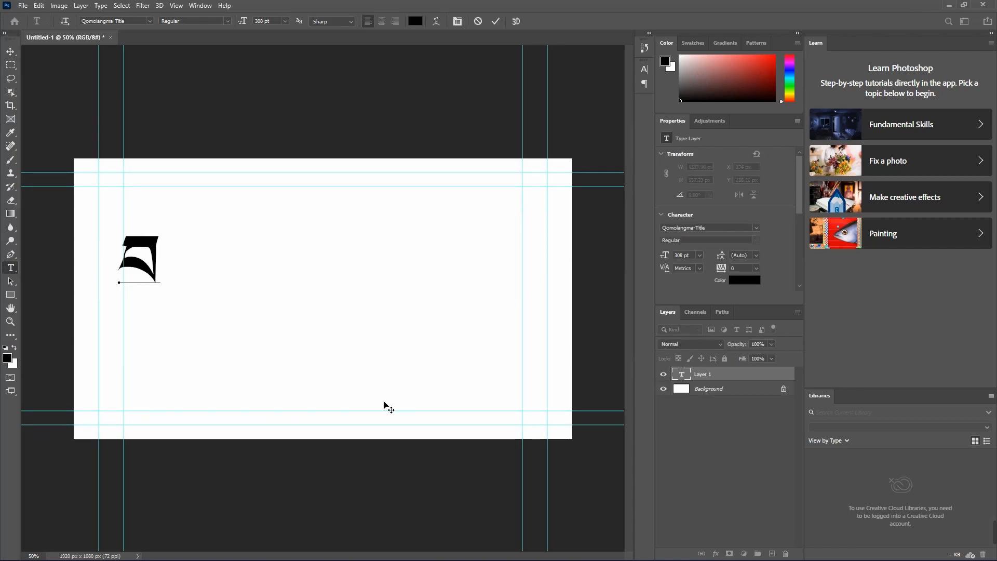
{"action": "type", "text": "སྒྲིགས"}
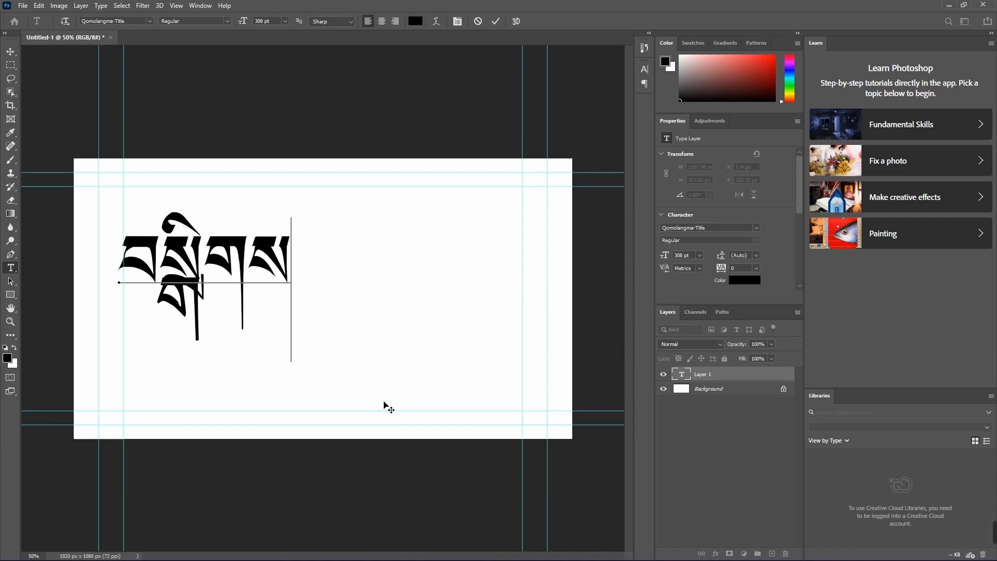
{"action": "type", "text": "།"}
Move the Tibetan text towards the canvas centre, to about X 622 px and Y 225 px, and commit it.
{"action": "double_click", "coordinate": [249, 294]}
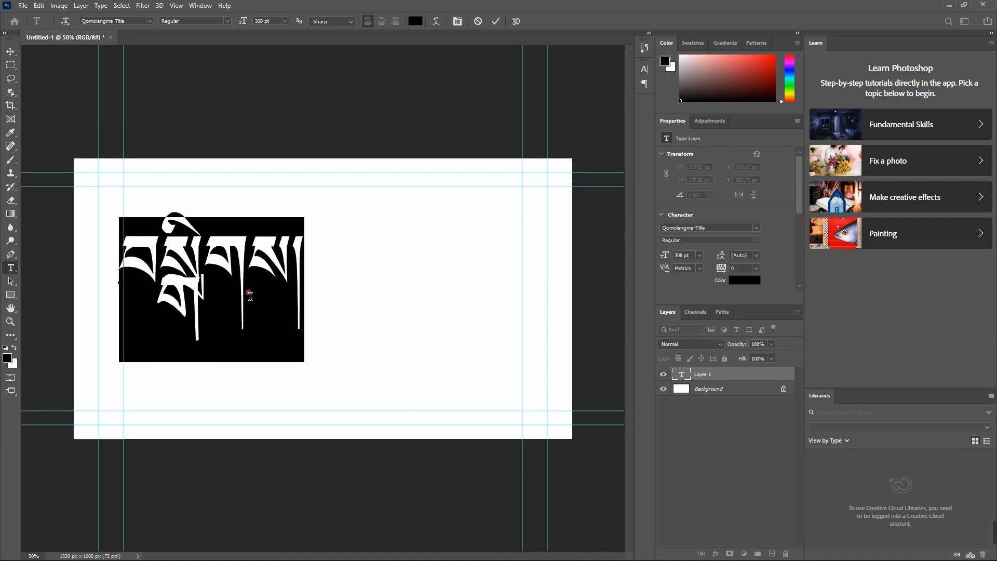
{"action": "left_click_drag", "start_coordinate": [370, 396], "coordinate": [488, 400]}
{"action": "left_click", "coordinate": [359, 338]}
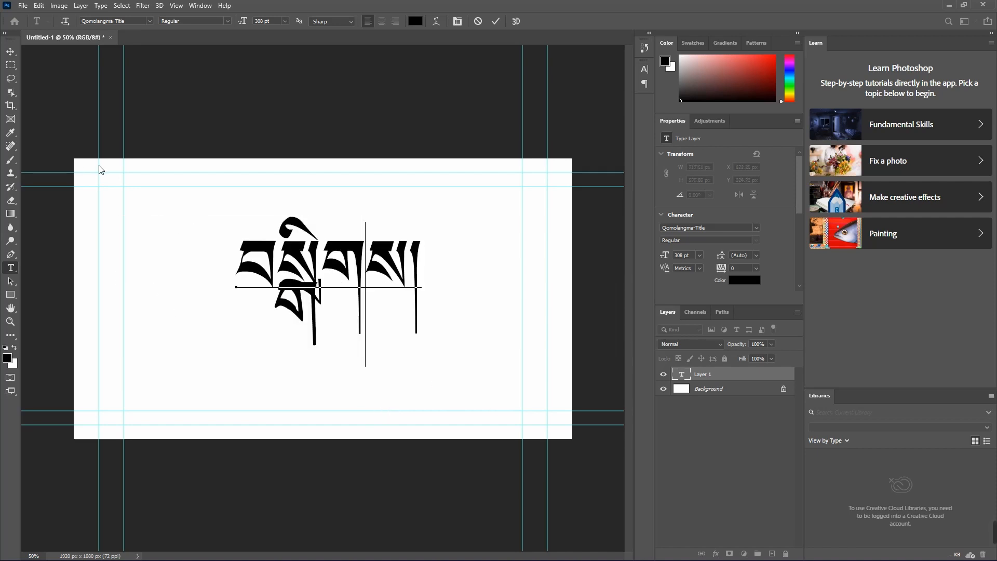
{"action": "left_click", "coordinate": [10, 51]}
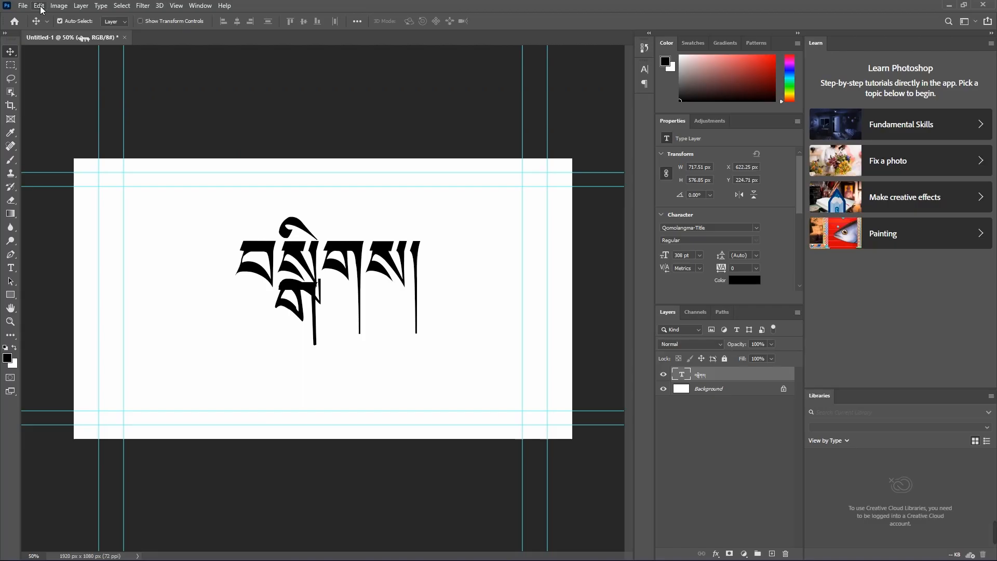
Set the text engine option in the Type preferences to World-Ready Layout and apply it.
{"action": "left_click", "coordinate": [40, 6]}
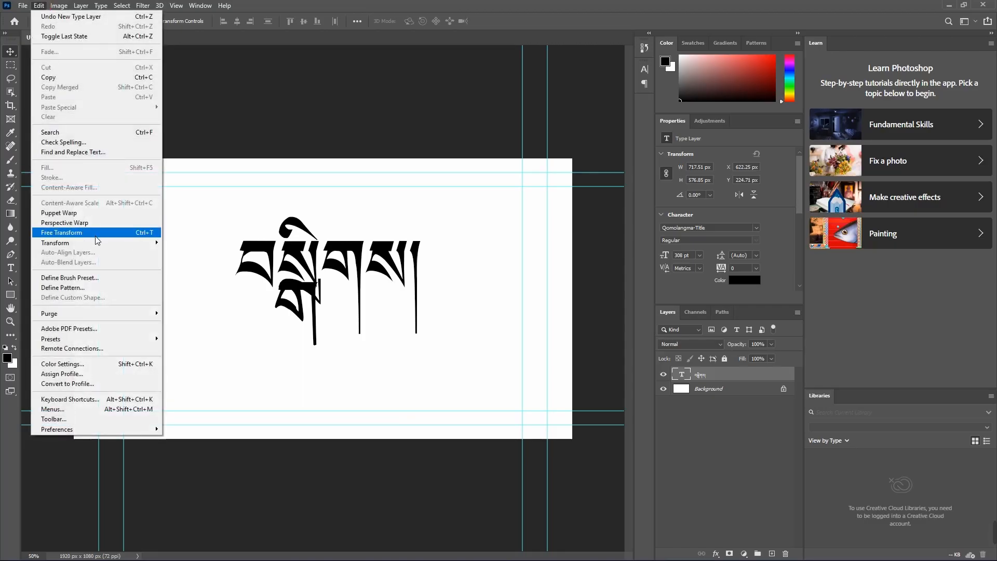
{"action": "mouse_move", "coordinate": [104, 246]}
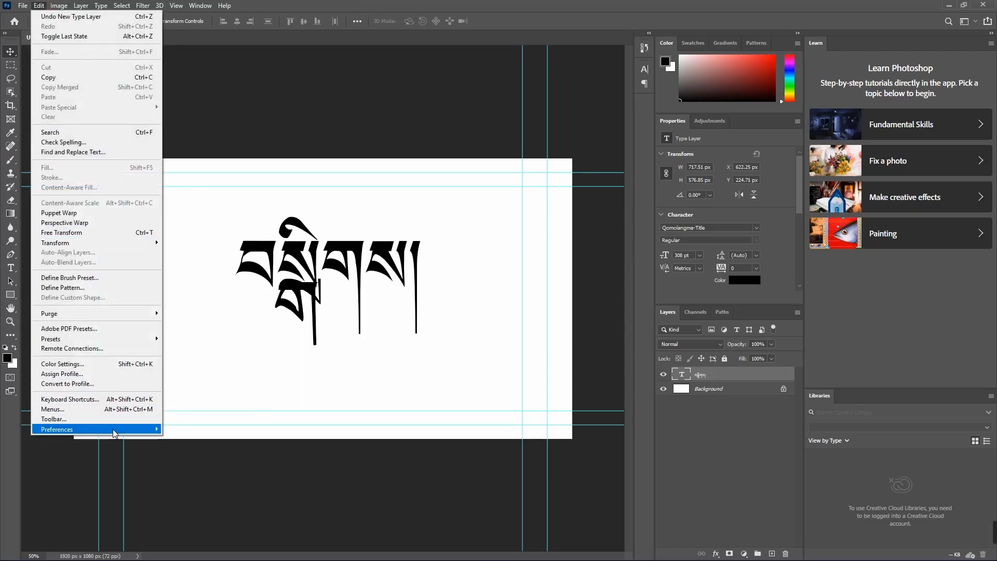
{"action": "mouse_move", "coordinate": [116, 431]}
{"action": "key", "text": "F4"}
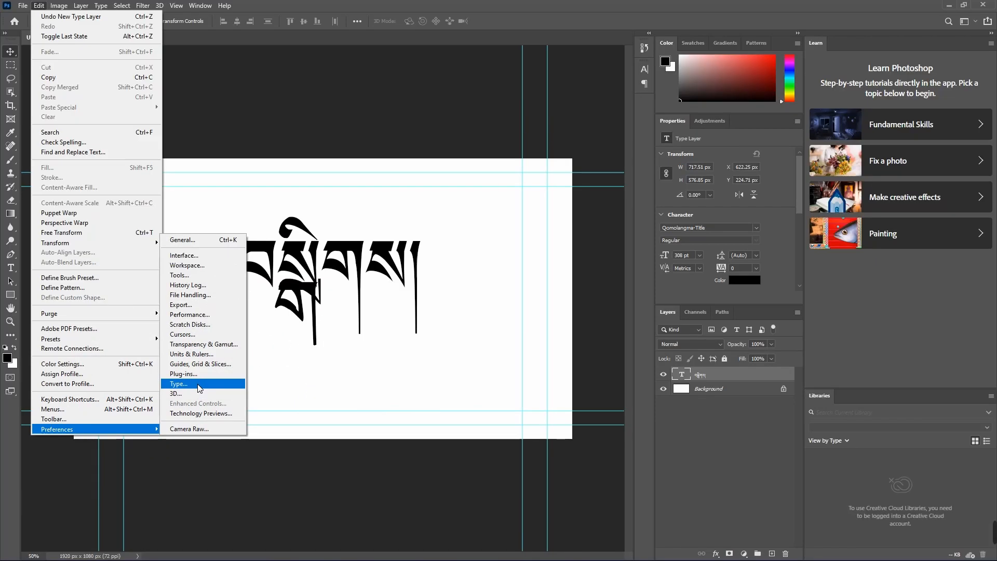
{"action": "left_click", "coordinate": [199, 384]}
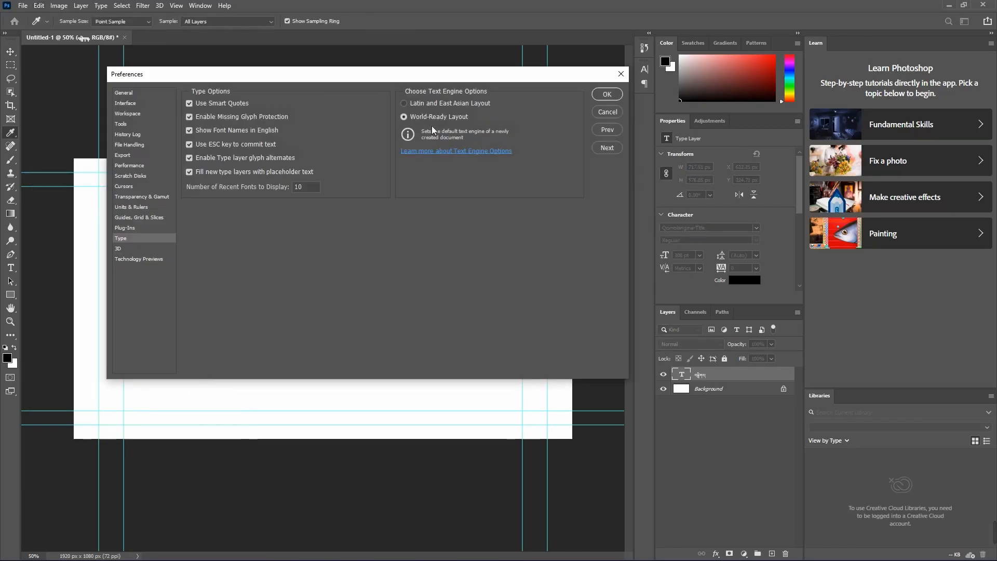
{"action": "left_click", "coordinate": [435, 103]}
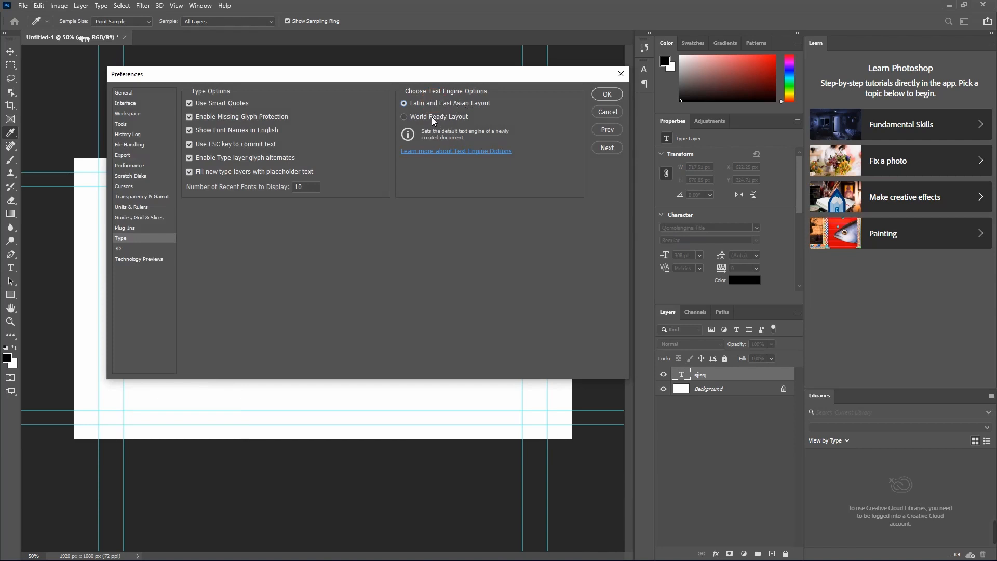
{"action": "left_click", "coordinate": [434, 119]}
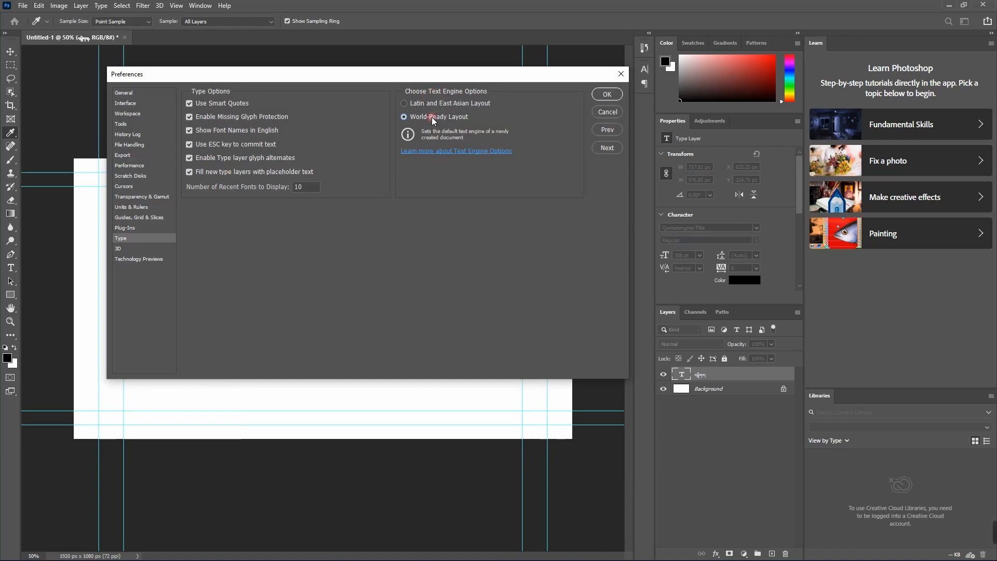
{"action": "left_click", "coordinate": [437, 103]}
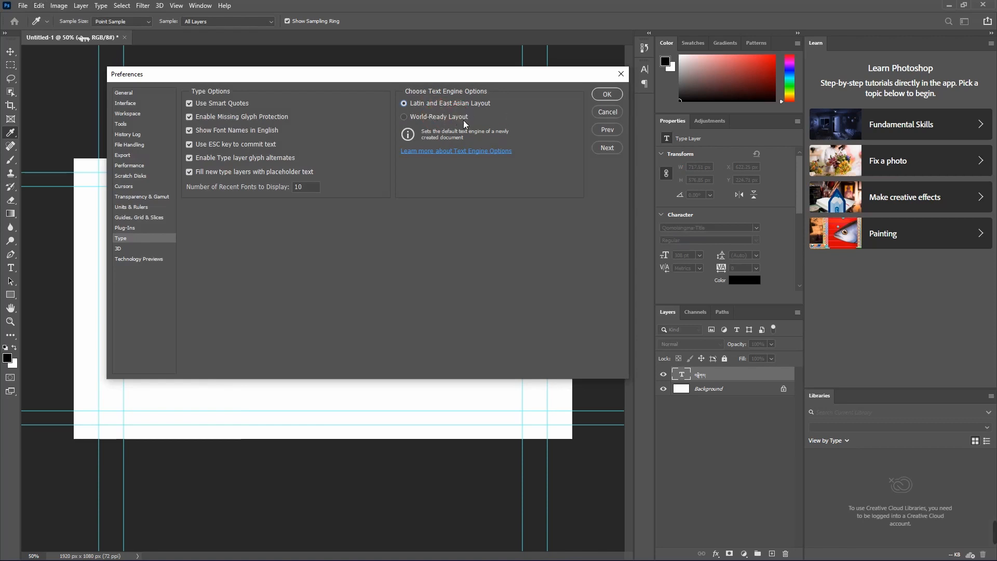
{"action": "left_click", "coordinate": [436, 117]}
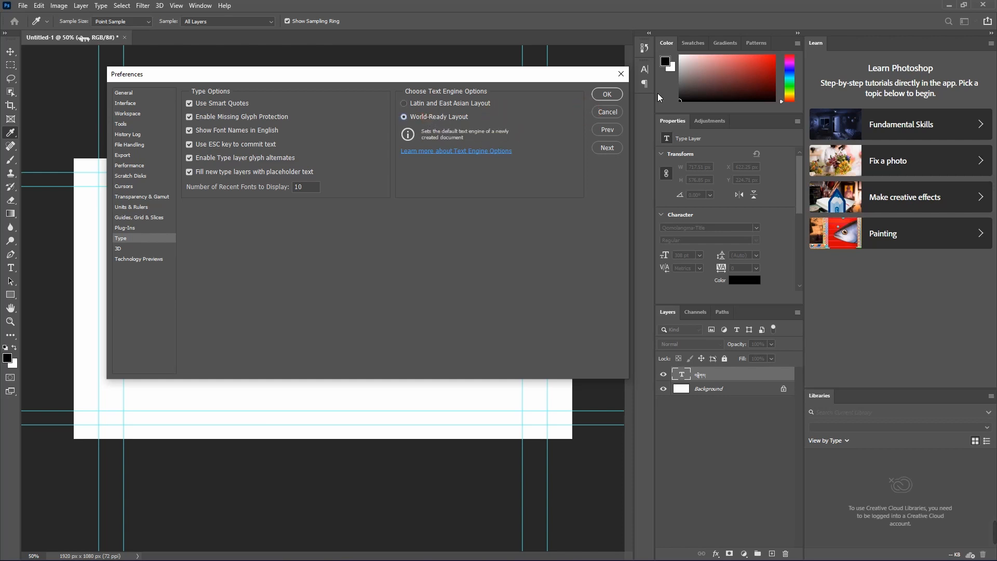
{"action": "left_click", "coordinate": [607, 94]}
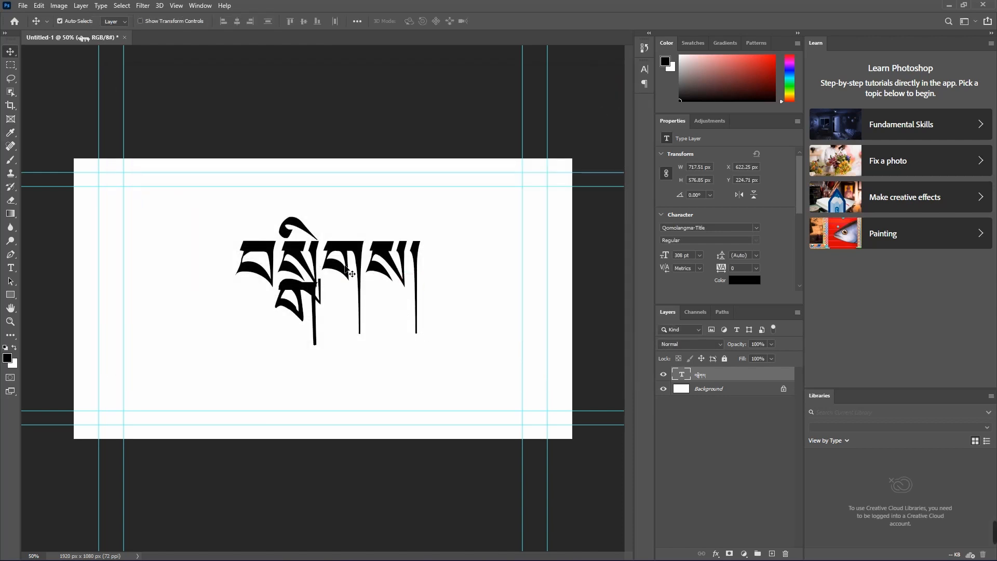
Move the Tibetan text to about X 546 px and Y 269 px and display the paragraph settings.
{"action": "left_click_drag", "start_coordinate": [345, 267], "coordinate": [325, 279]}
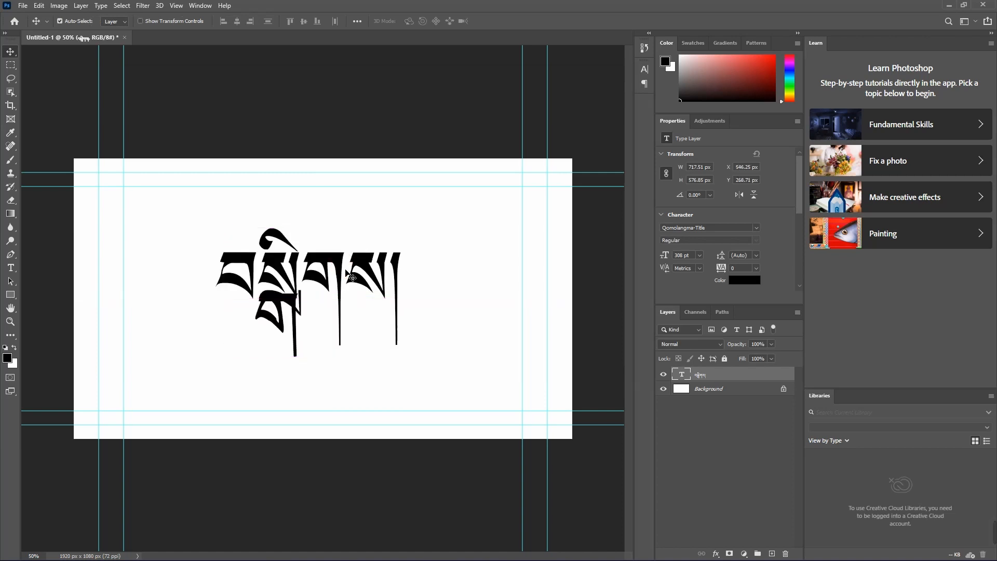
{"action": "left_click", "coordinate": [205, 7]}
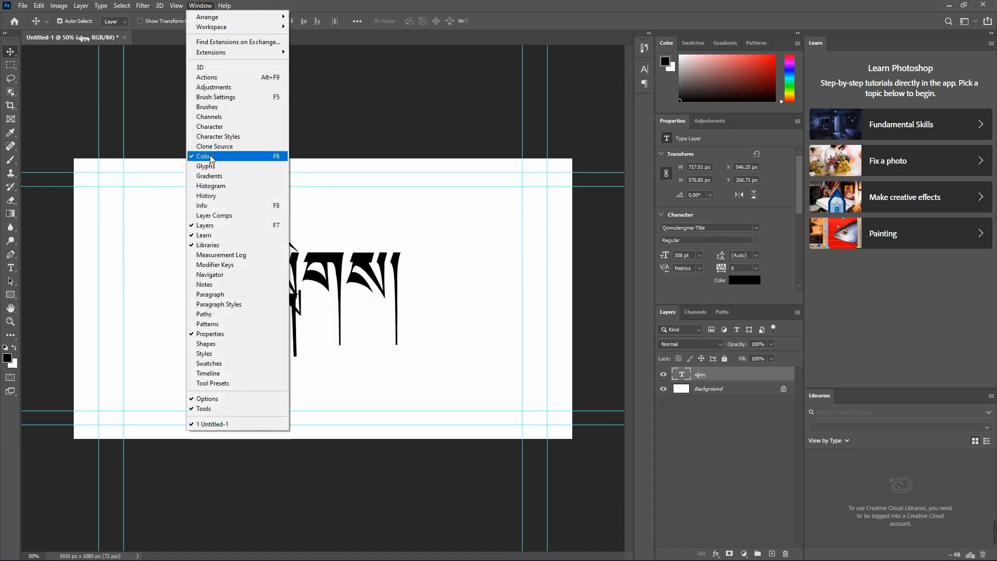
{"action": "mouse_move", "coordinate": [200, 30]}
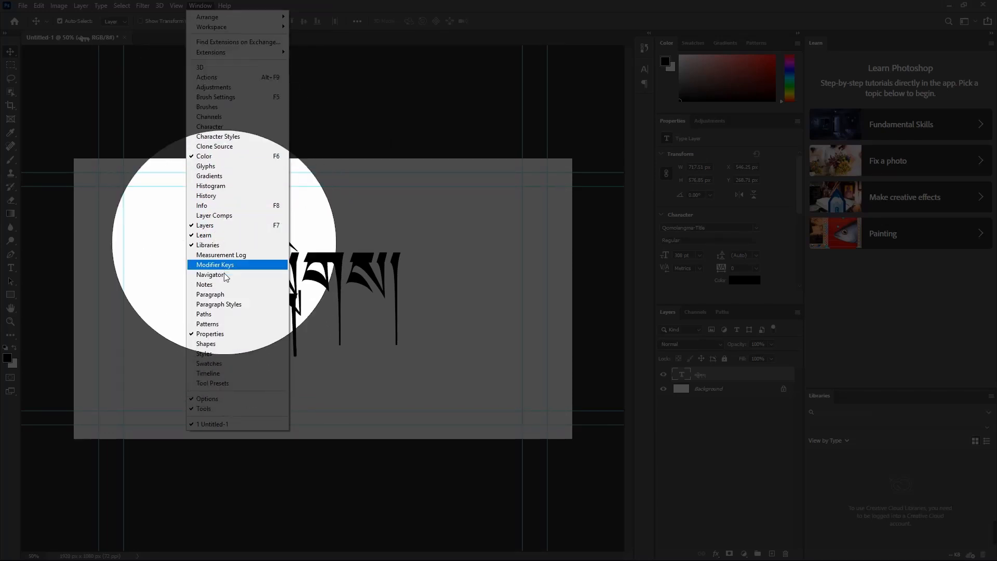
{"action": "left_click", "coordinate": [224, 295]}
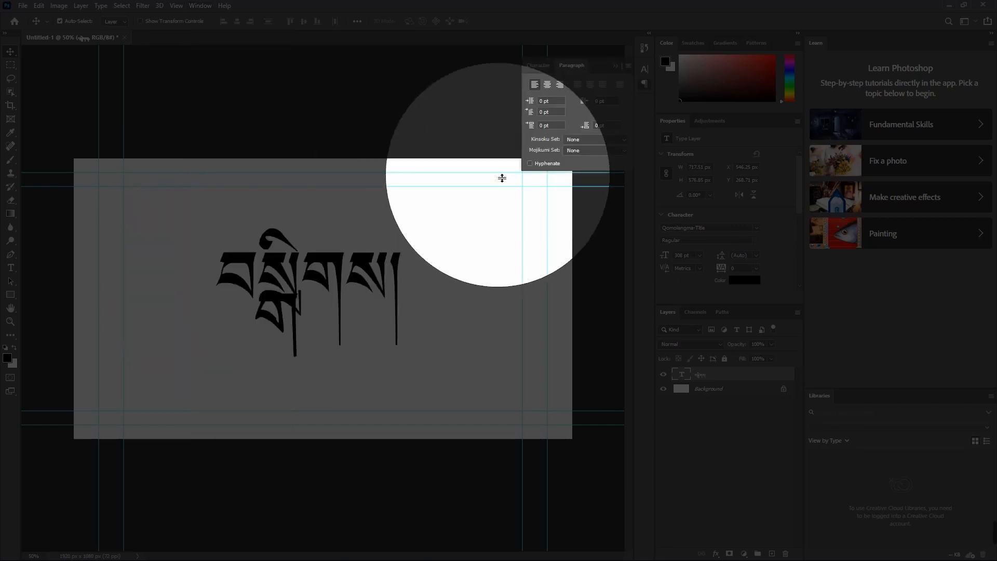
Try World-Ready Layout on the Tibetan text layer and switch back to Latin and East Asian Layout to compare the stacked letters.
{"action": "left_click", "coordinate": [628, 67]}
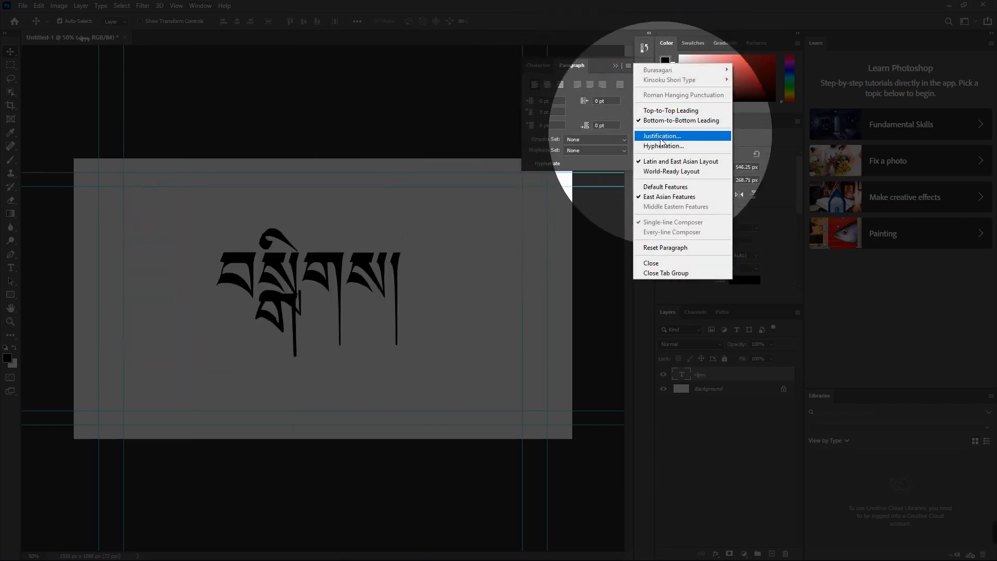
{"action": "left_click", "coordinate": [663, 171]}
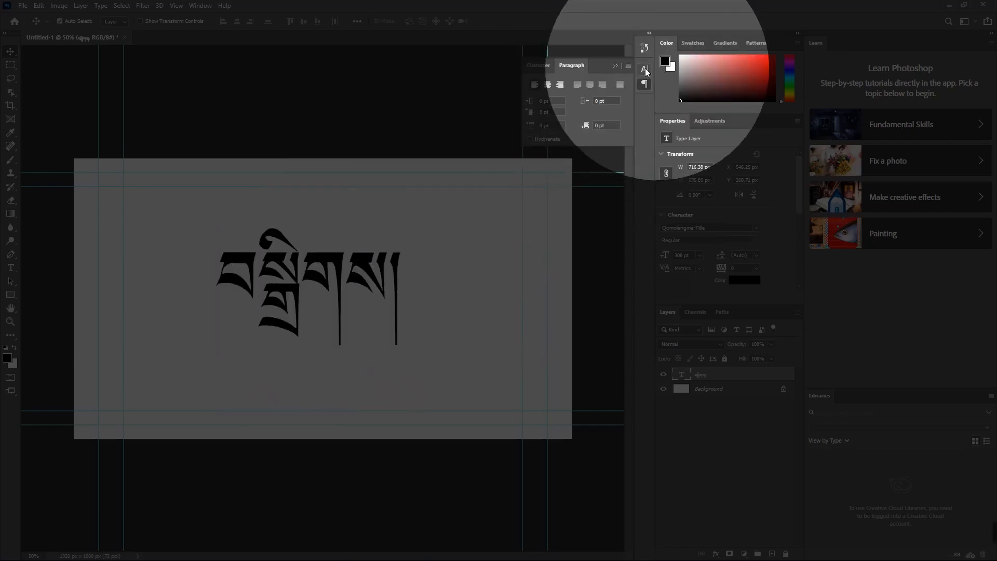
{"action": "left_click", "coordinate": [628, 65]}
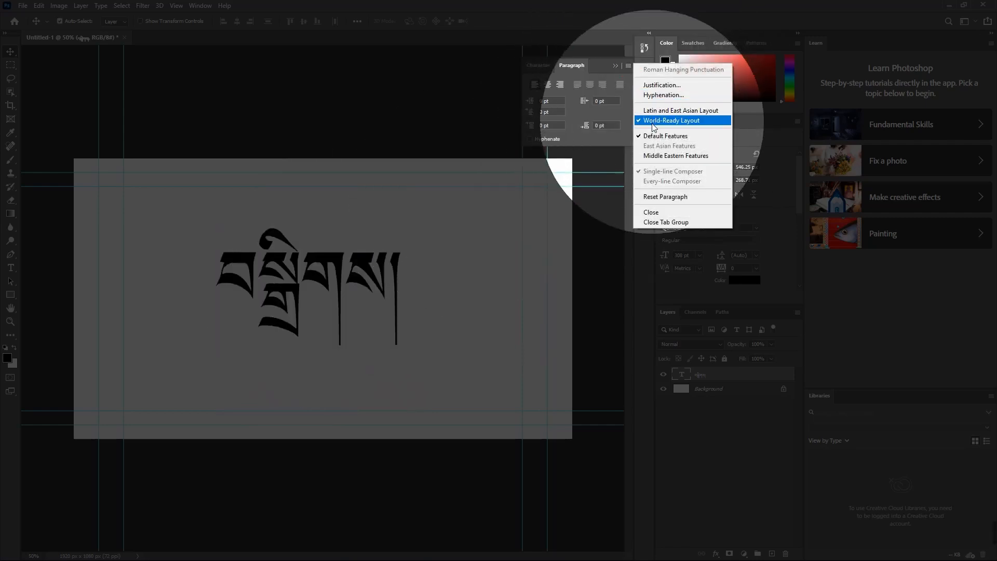
{"action": "left_click", "coordinate": [655, 110]}
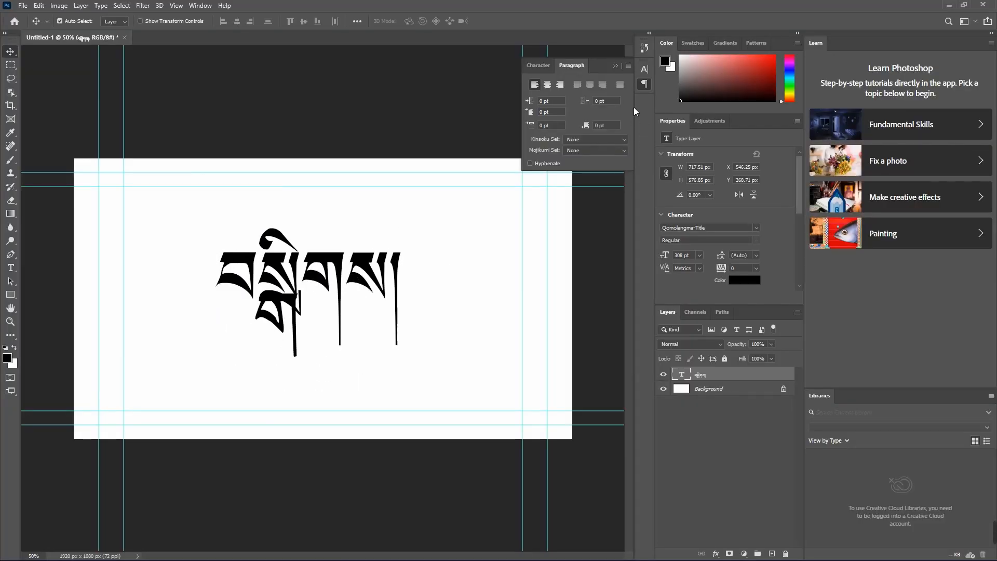
{"action": "left_click", "coordinate": [628, 67]}
{"action": "left_click", "coordinate": [645, 167]}
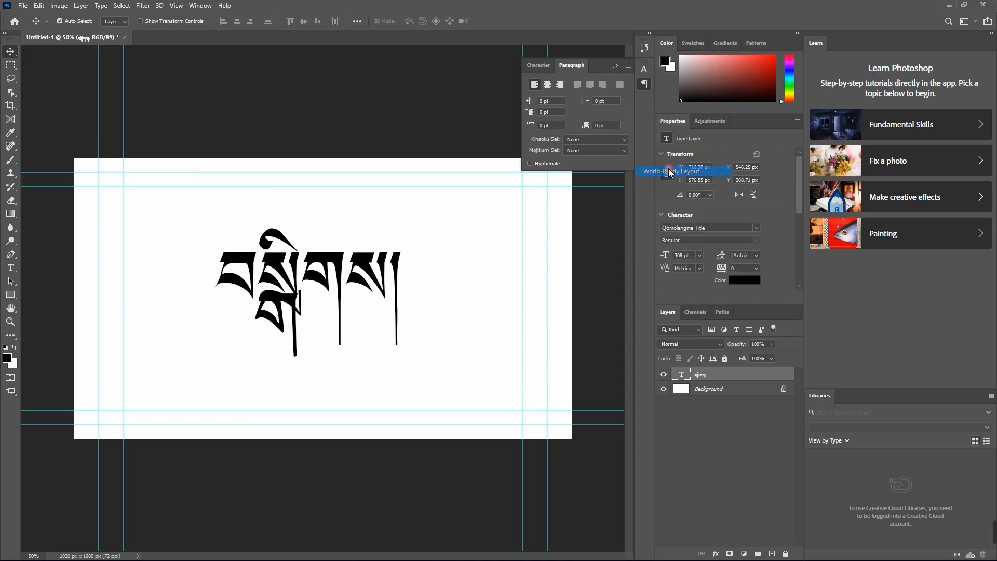
{"action": "left_click", "coordinate": [628, 65]}
{"action": "left_click", "coordinate": [657, 170]}
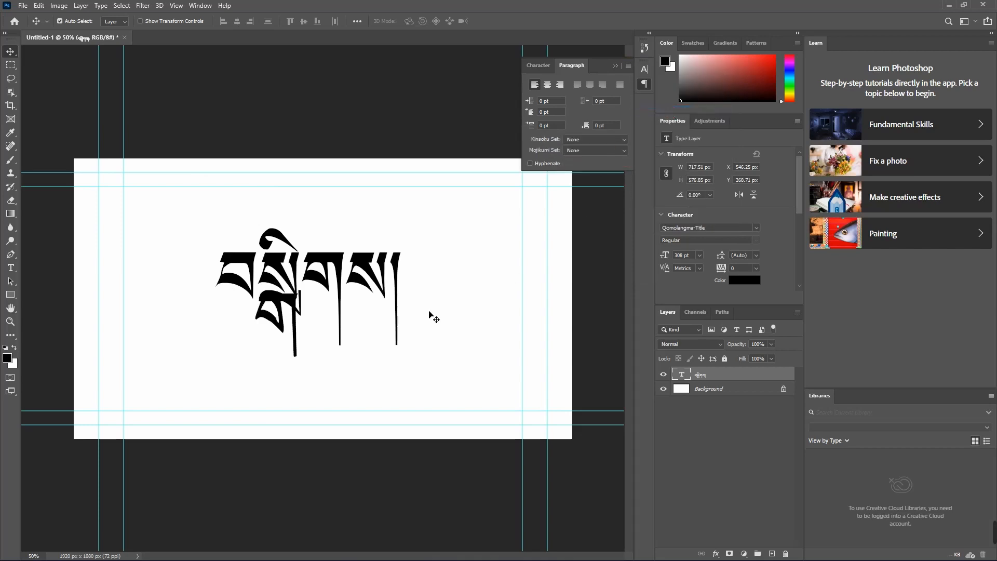
Apply World-Ready Layout to the Tibetan text layer and deselect the layer.
{"action": "left_click", "coordinate": [629, 66]}
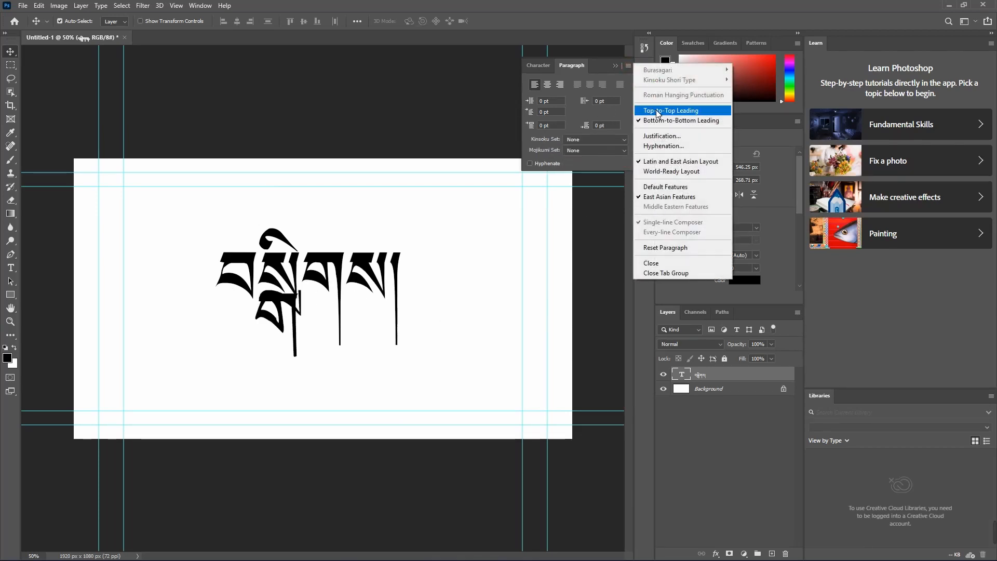
{"action": "left_click", "coordinate": [668, 172]}
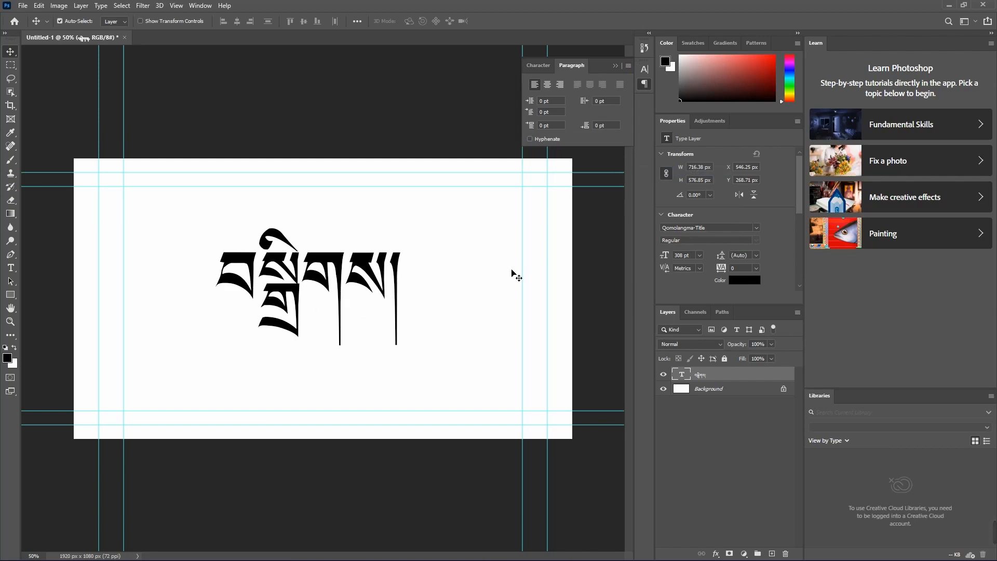
{"action": "left_click", "coordinate": [510, 271]}
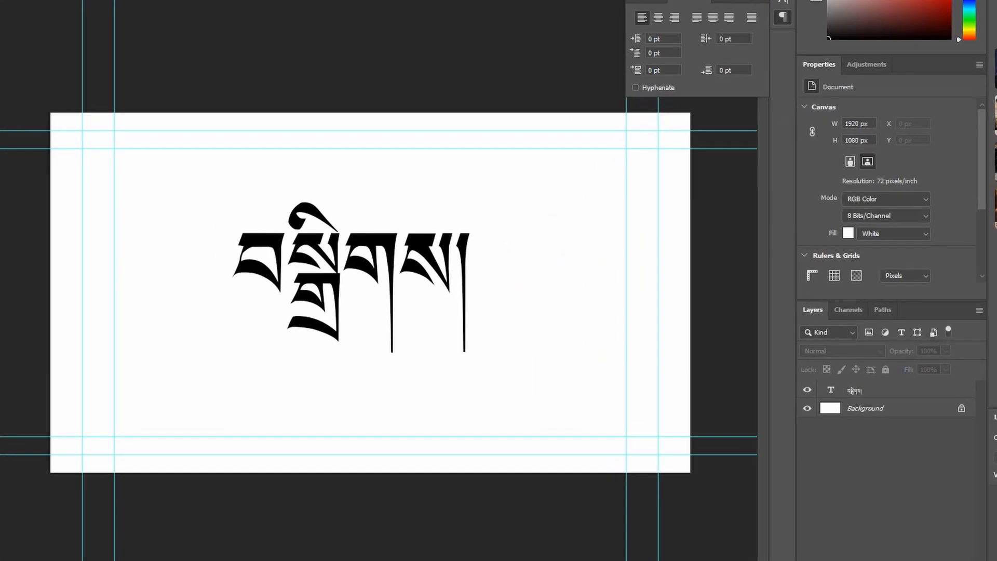
Replace the whole Tibetan text with "དཀའ་ངལ་སེལ་སོང་ན་".
{"action": "double_click", "coordinate": [362, 273]}
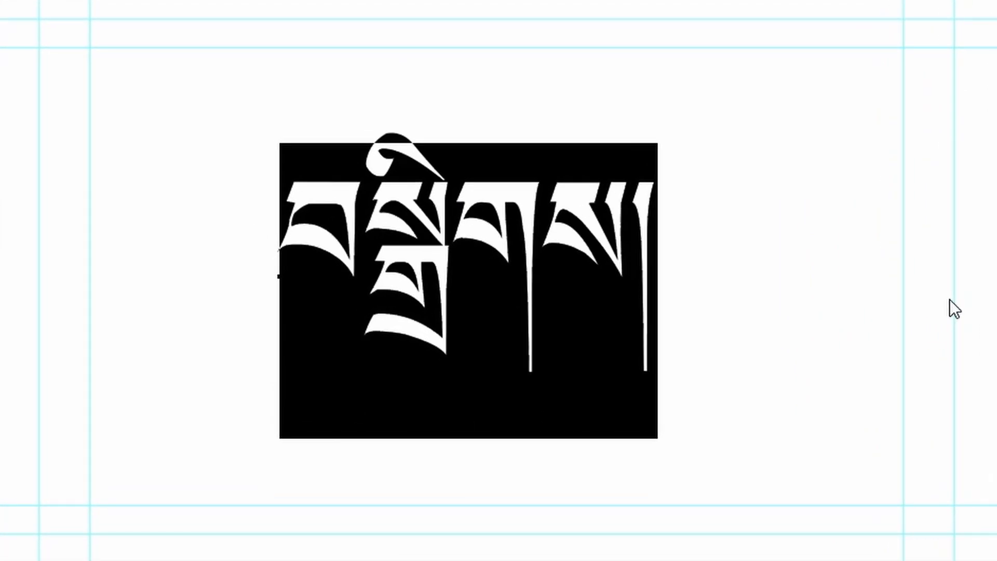
{"action": "type", "text": "དཀ"}
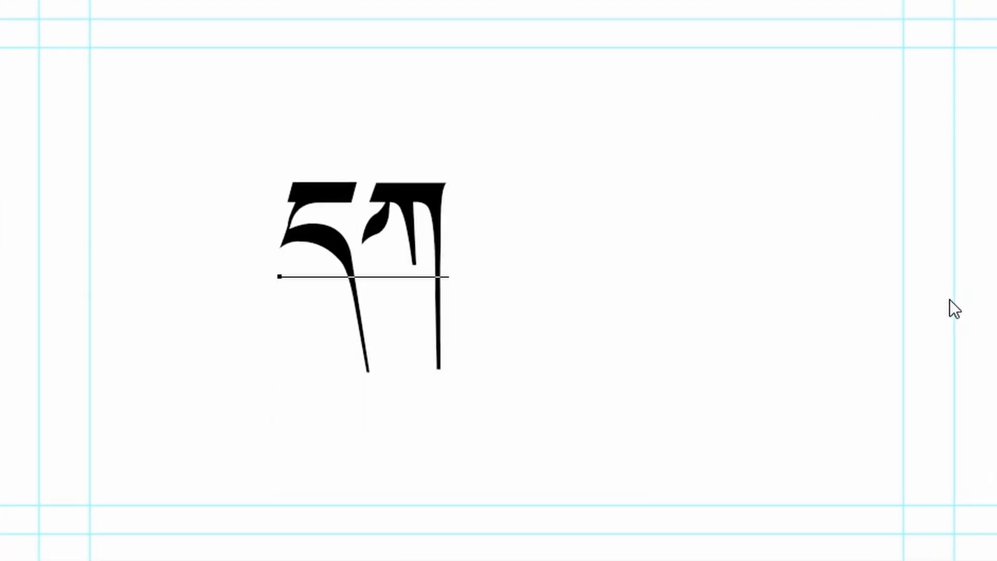
{"action": "type", "text": "འ་དལ་"}
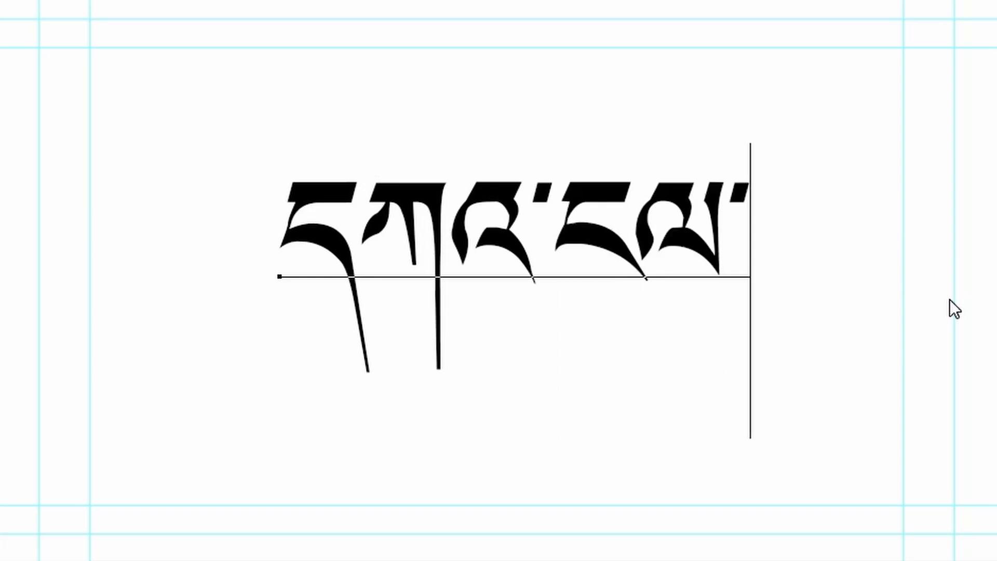
{"action": "type", "text": "སེལ་སེ"}
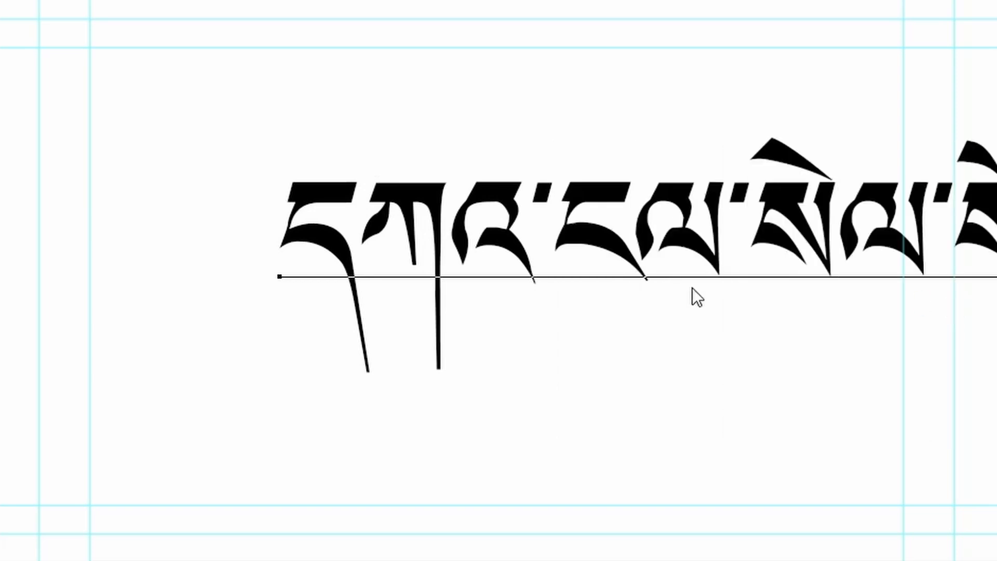
Shrink the whole Tibetan line until it fits on the canvas and move it towards the left guides.
{"action": "triple_click", "coordinate": [672, 153]}
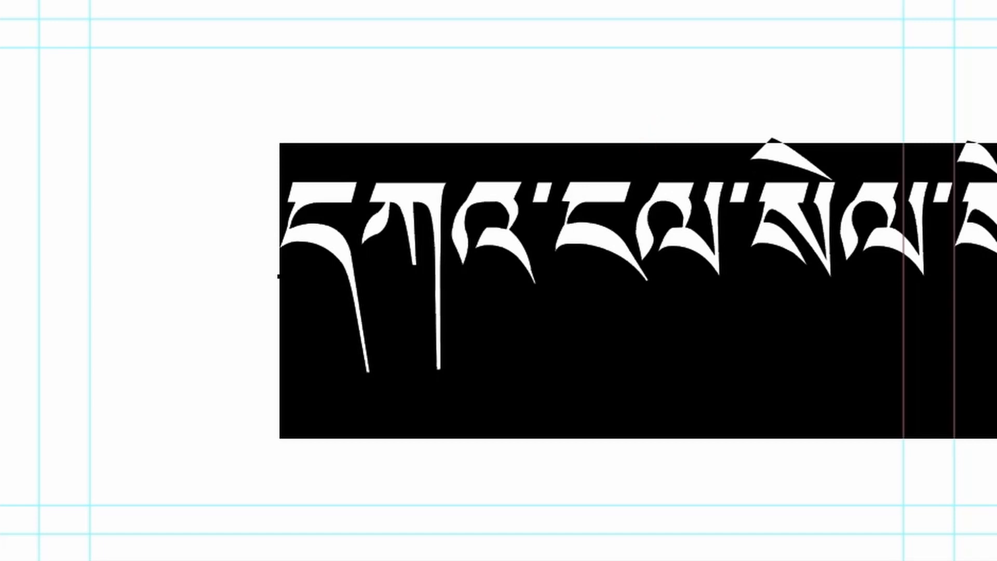
{"action": "key", "text": "ctrl+shift+comma"}
{"action": "key", "text": "ctrl+shift+comma"}
{"action": "key", "text": "ctrl+shift+comma"}
{"action": "key", "text": "ctrl+shift+comma"}
{"action": "key", "text": "ctrl+shift+comma"}
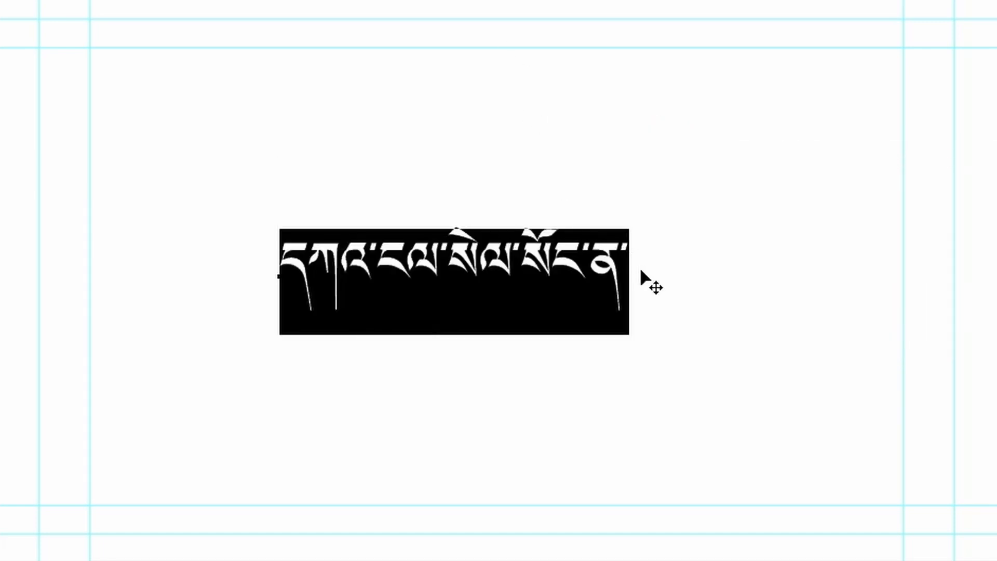
{"action": "left_click", "coordinate": [637, 264]}
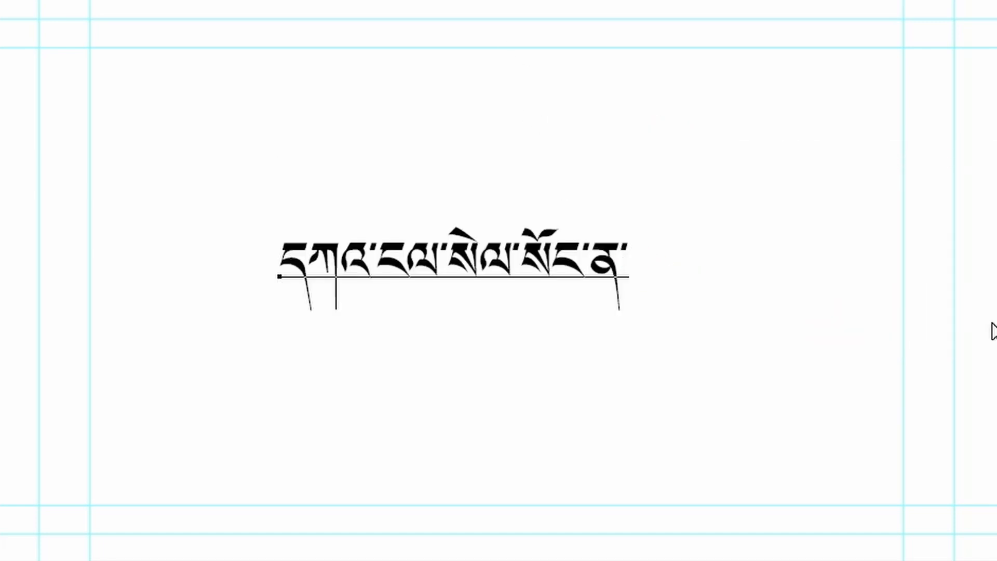
{"action": "left_click_drag", "start_coordinate": [611, 433], "coordinate": [409, 409]}
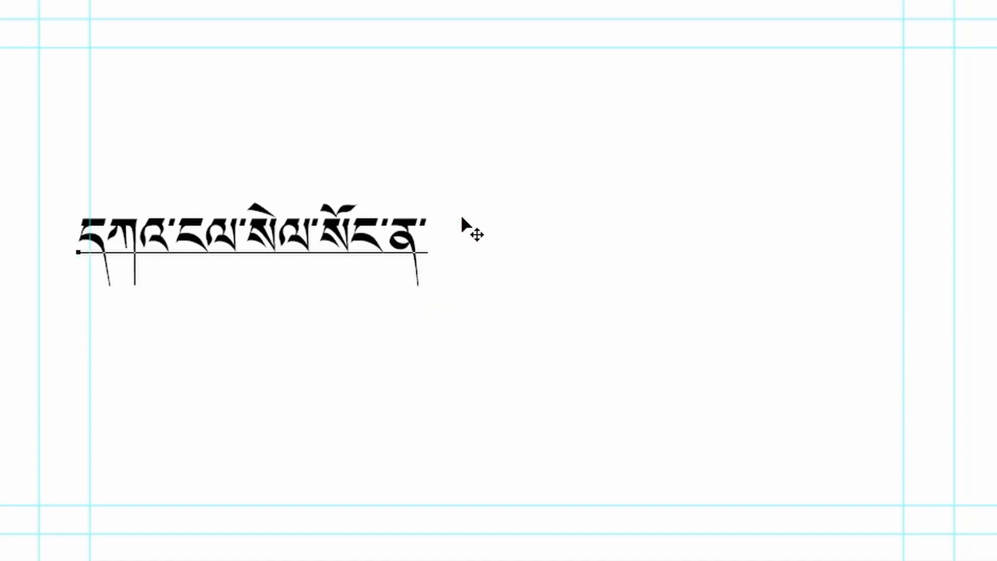
Continue the Tibetan line with "དགའ་རྟགས་གཅིག་ཡིན་ཡིན་རེད་བ།".
{"action": "type", "text": "དཀའ་རྟགས"}
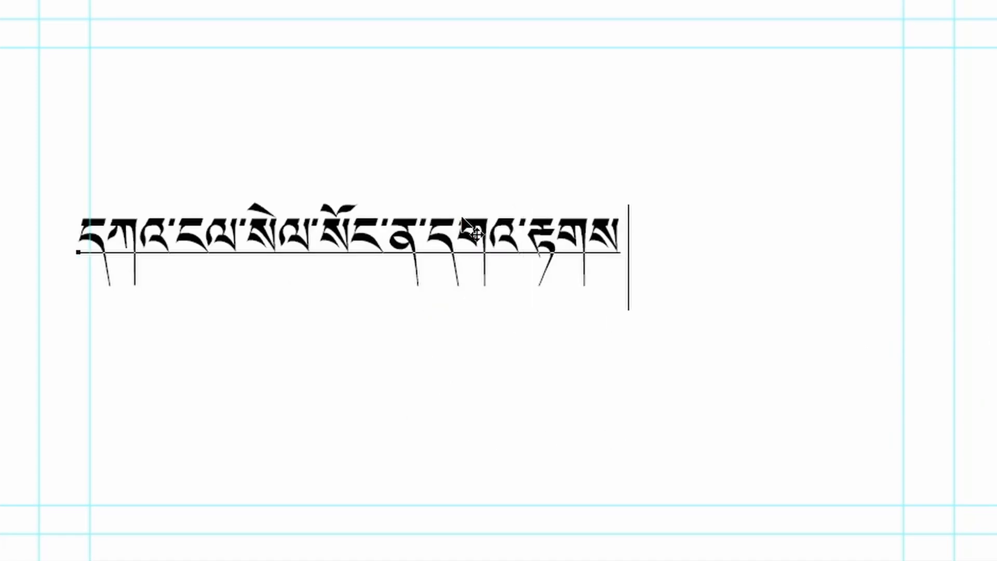
{"action": "type", "text": "་གཅིག་ཡི"}
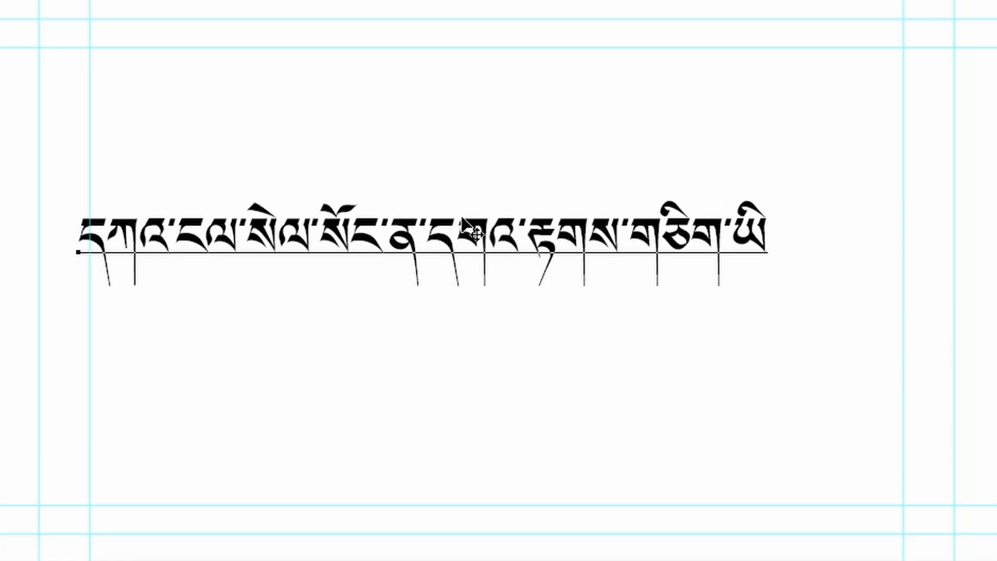
{"action": "type", "text": "ན་ཡིན་ར"}
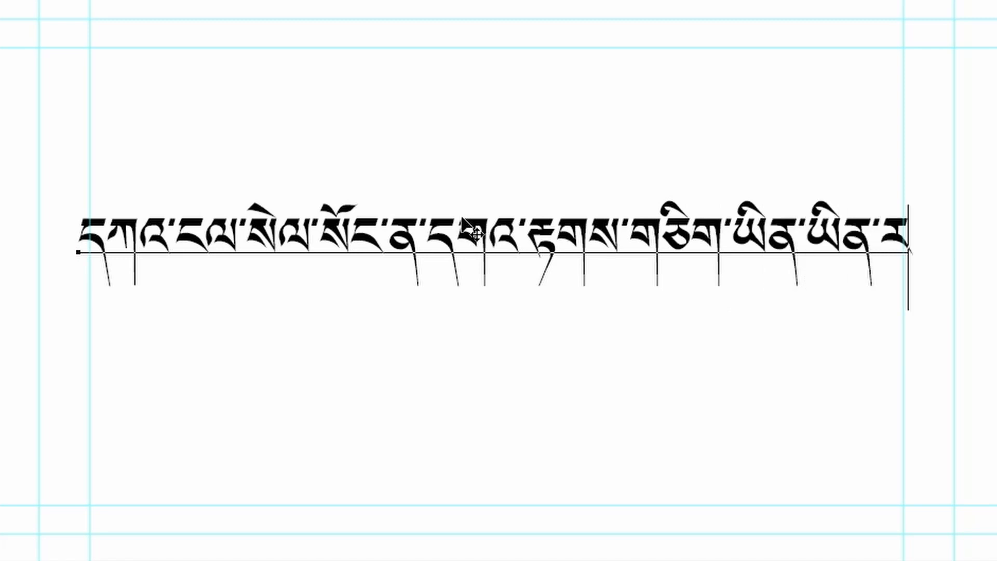
{"action": "type", "text": "ེད་བ།"}
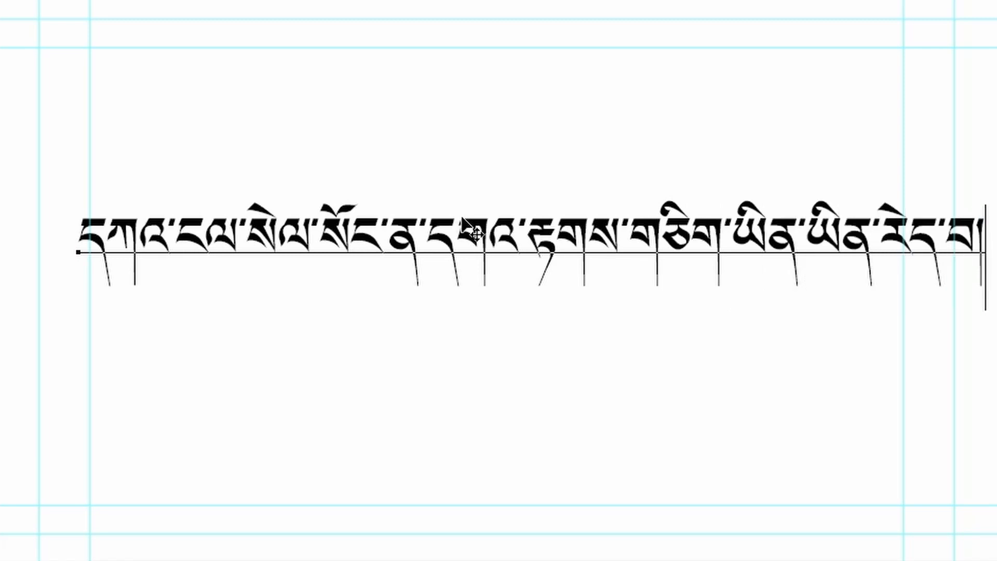
Add a second line of one Tibetan syllable repeated nine times, shift the text slightly up and left, and commit it.
{"action": "key", "text": "Return"}
{"action": "type", "text": "ཏ་ཏ་ཏ་ཏ་་ཏ་ཏ་ཏ་ཏ་ཏ་"}
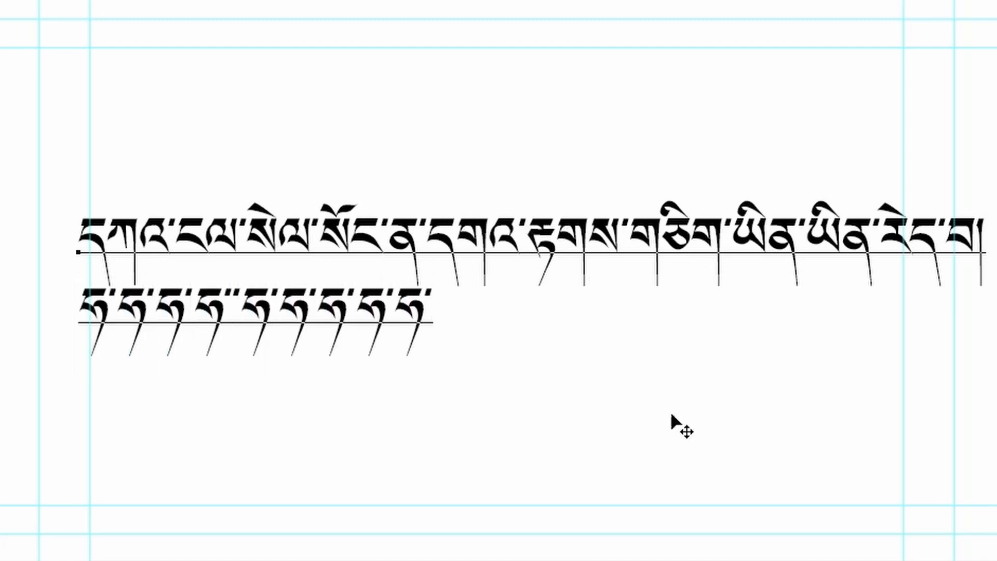
{"action": "left_click", "coordinate": [599, 430]}
{"action": "key", "text": "ctrl+Return"}
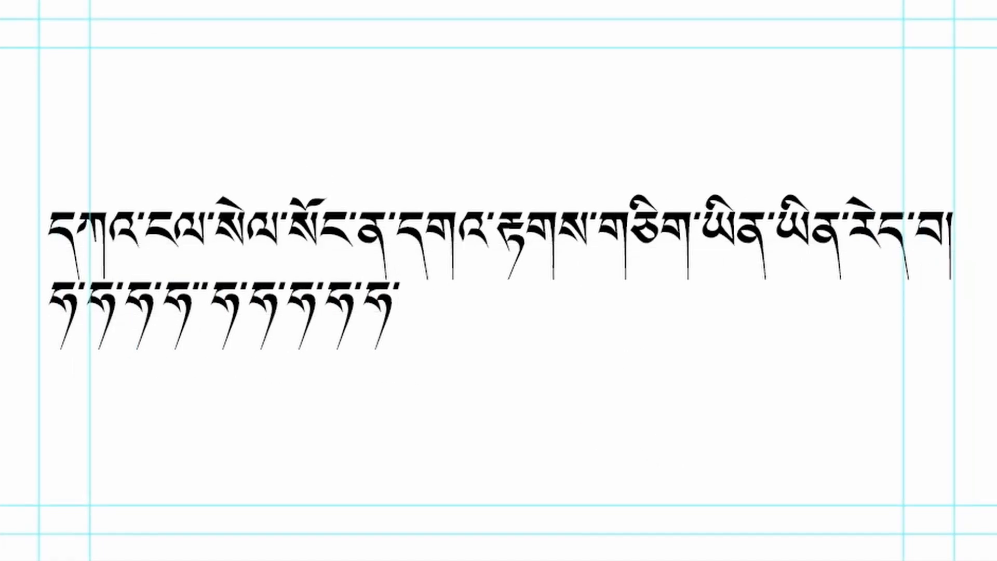